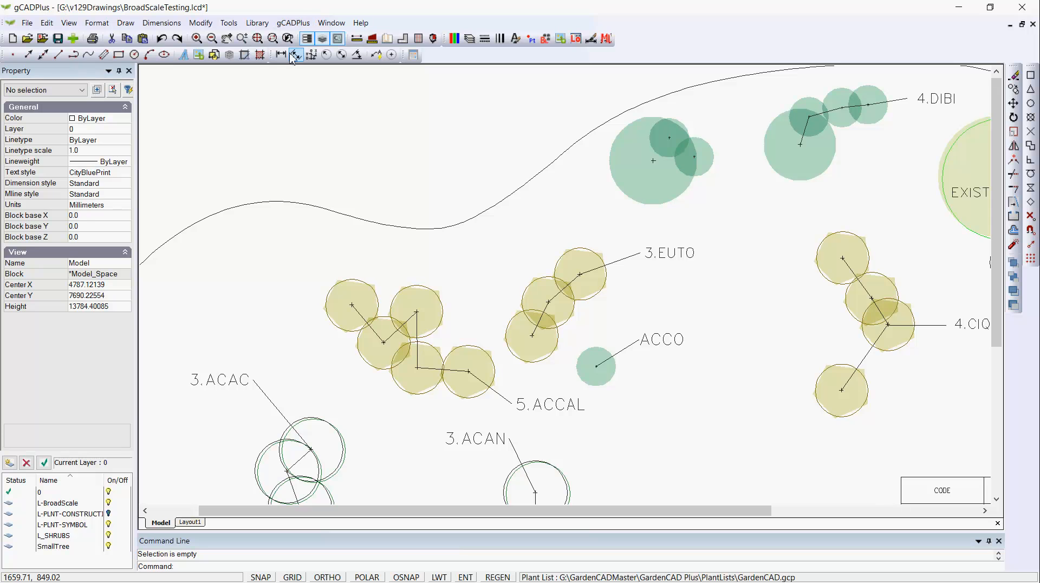
- Start labelling a group of BroadScale symbols without saving the drawing, choosing Alyogyne huegelii as the species
click(292, 24)
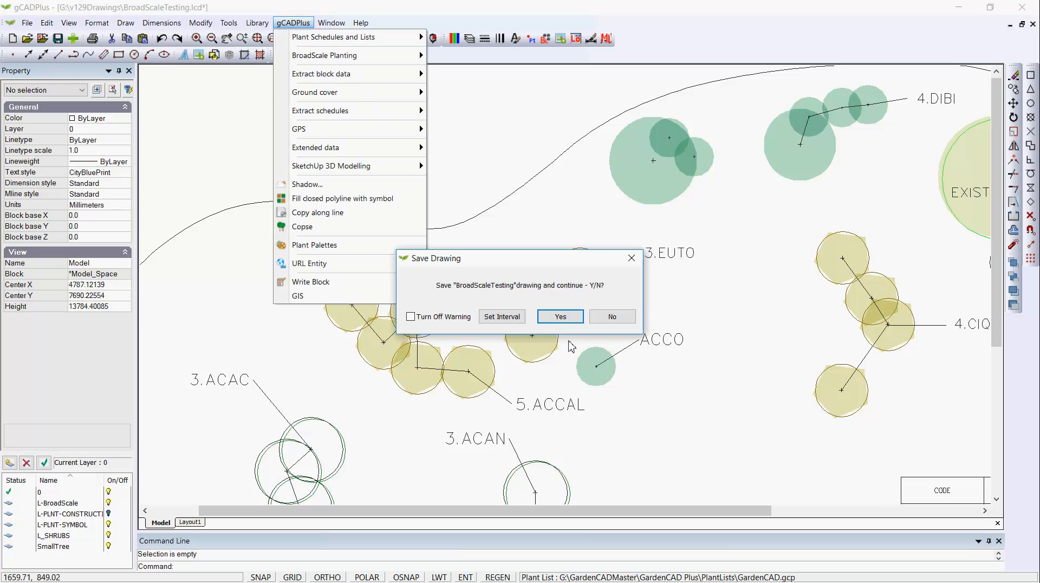
click(606, 316)
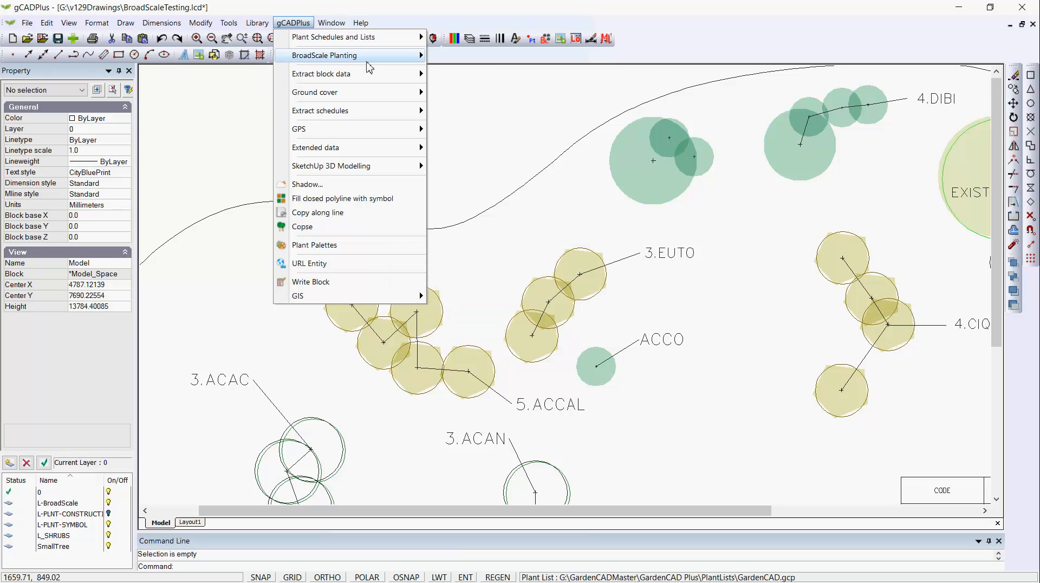
mouse_move(372, 62)
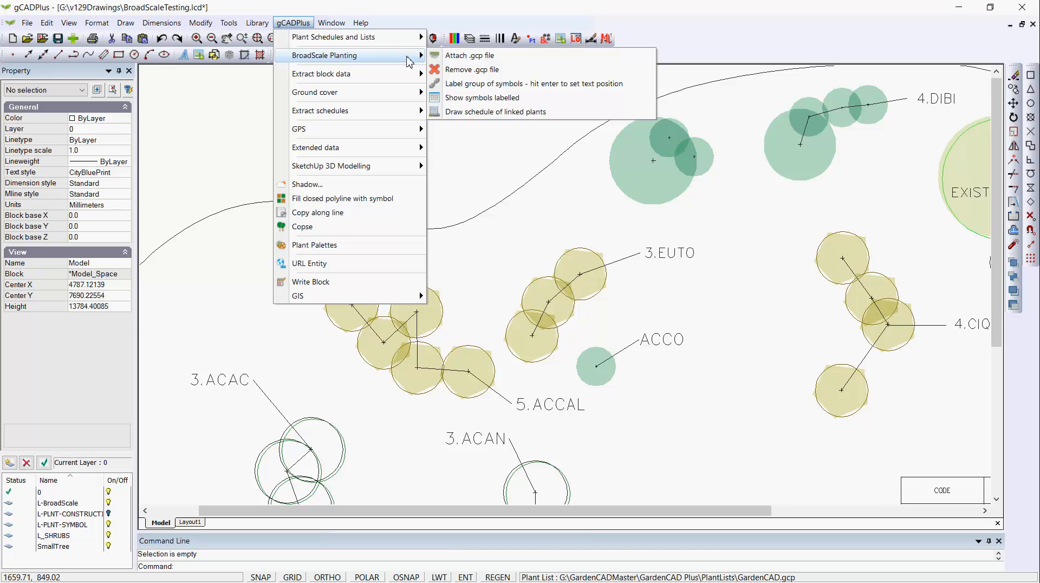
click(461, 86)
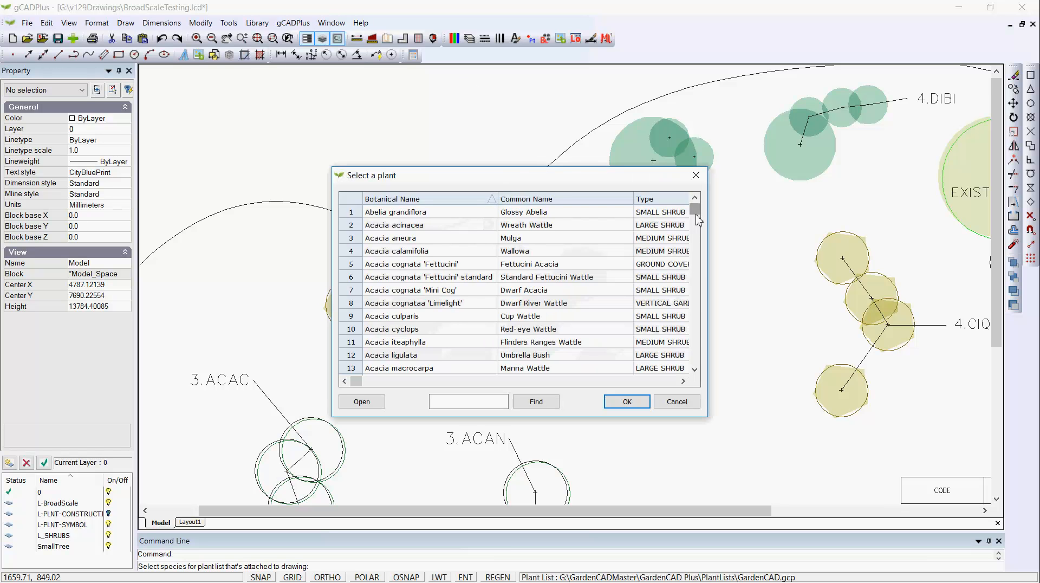
scroll(697, 223, down, 10)
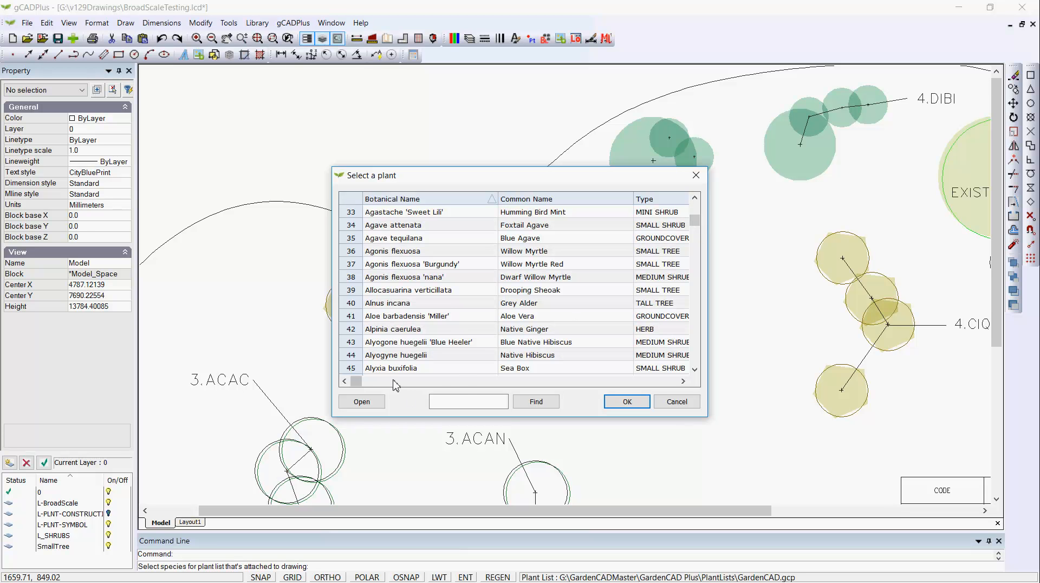
click(359, 356)
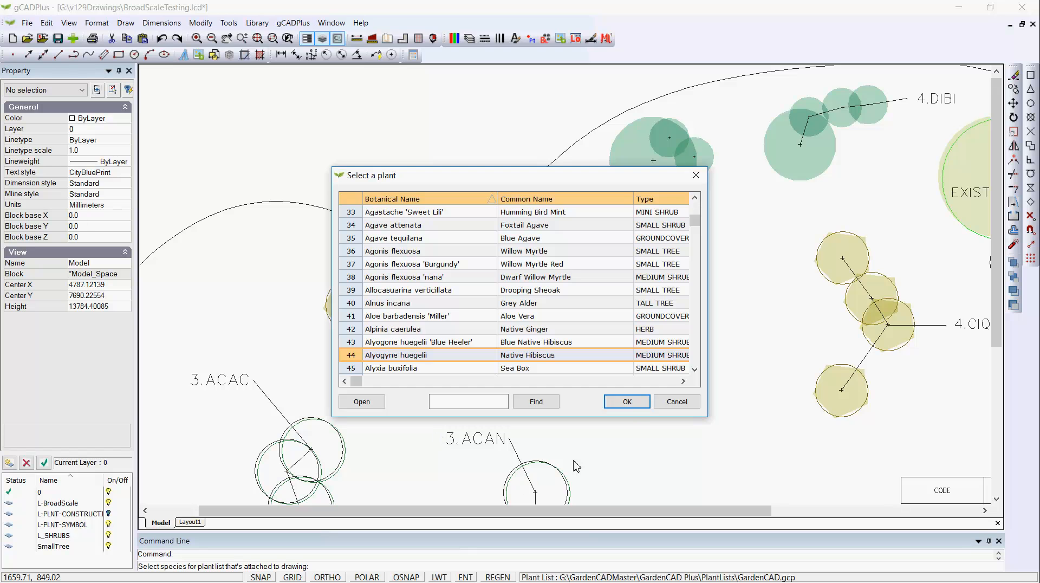
click(627, 402)
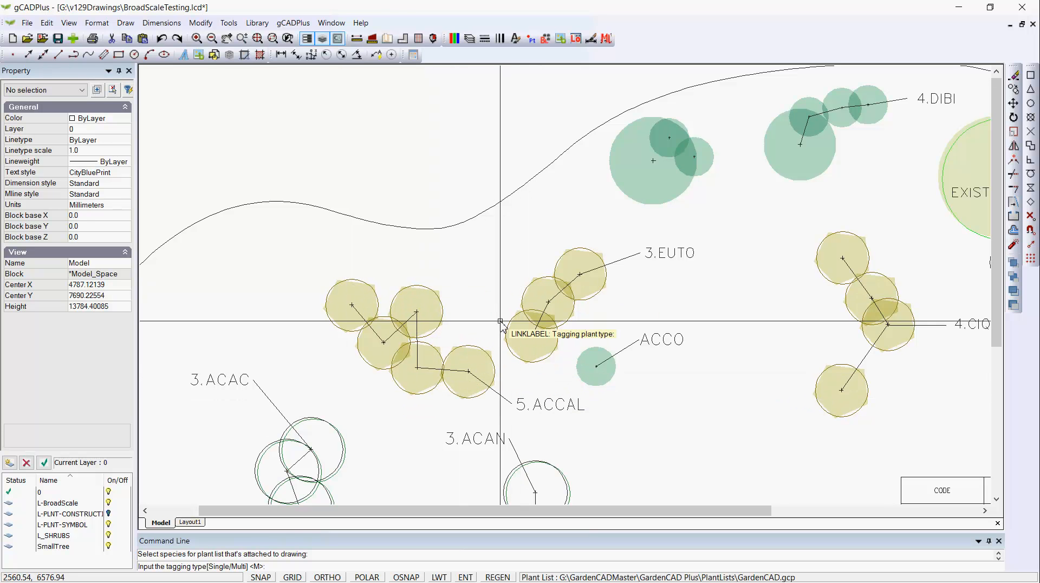
- Link the three unlabelled green shrub symbols with Multi tagging and place their label just above the group at height 250
key(Return)
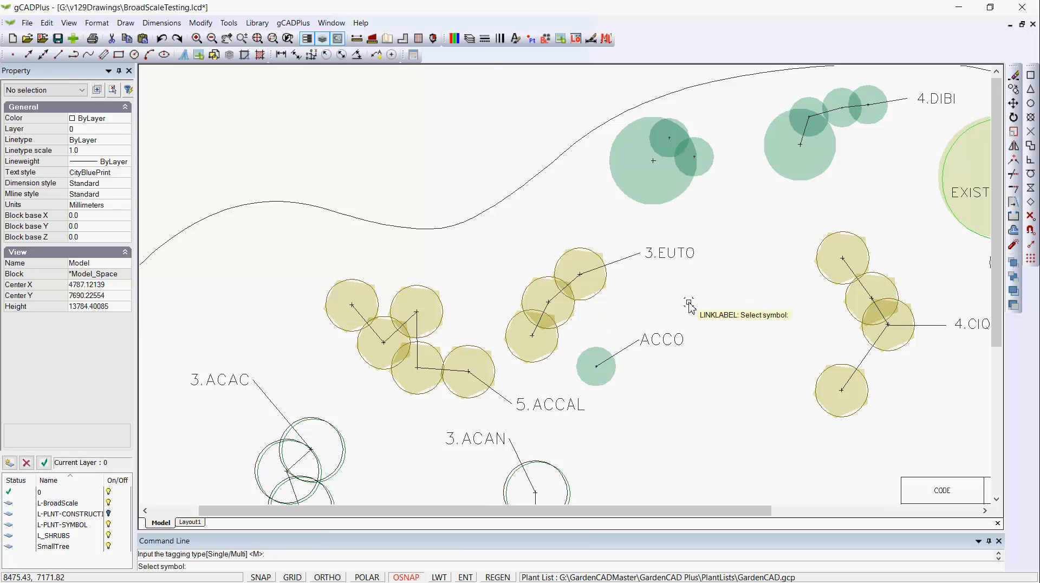
click(684, 191)
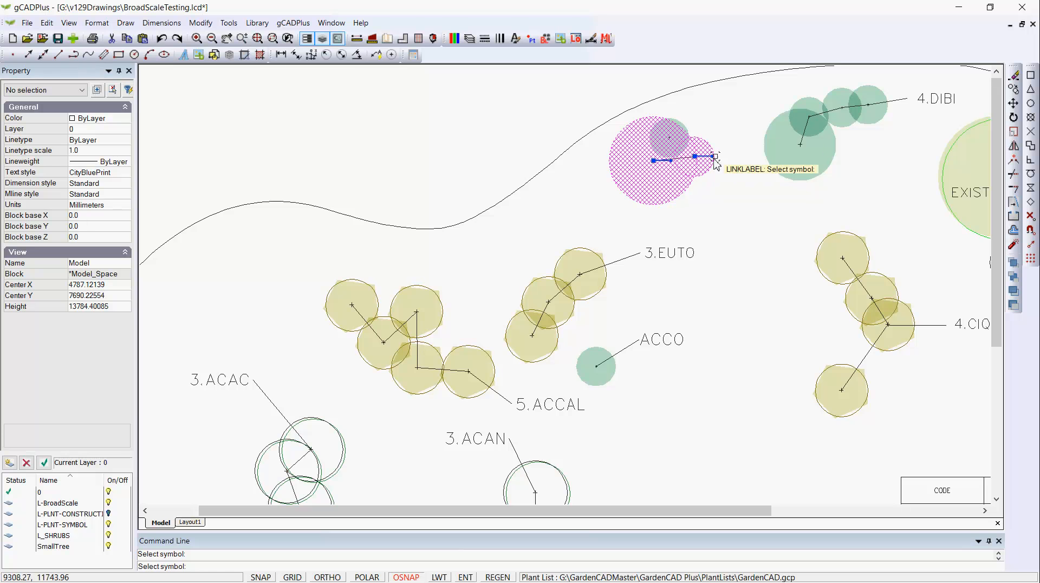
click(685, 125)
key(Return)
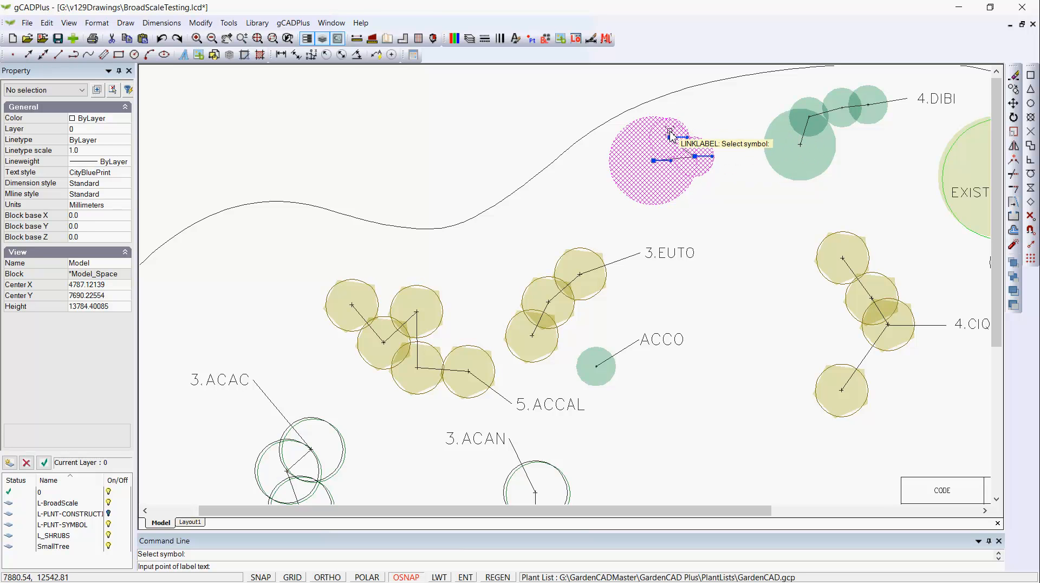
click(705, 112)
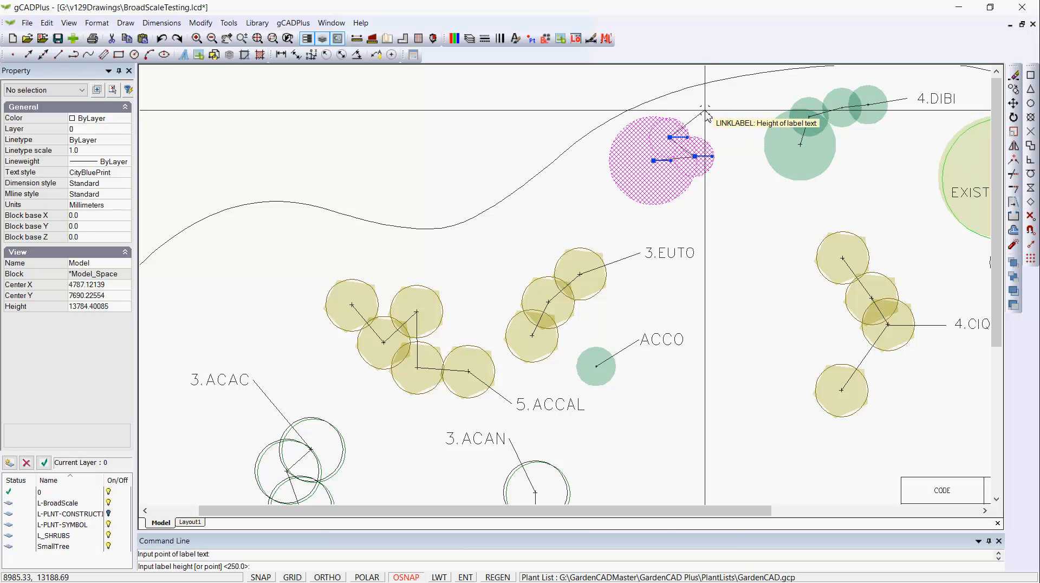
key(Return)
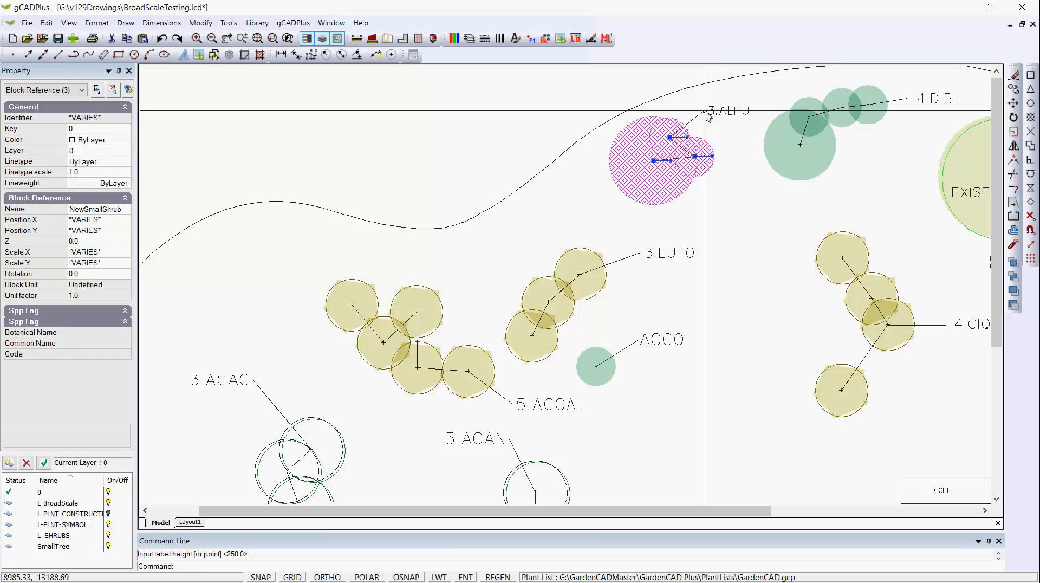
right_click(745, 186)
click(775, 205)
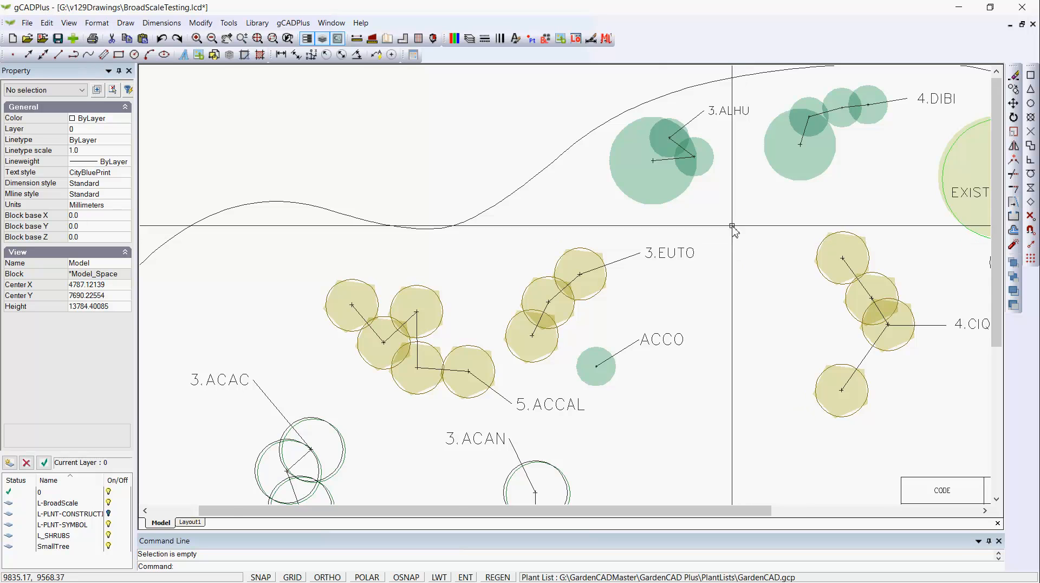
- Insert the NewLargeShrub block from the BroadScale library below the 3.ALHU group, at about X 9759, Y 9553
middle_drag(714, 242, 659, 272)
scroll(661, 160, up, 1)
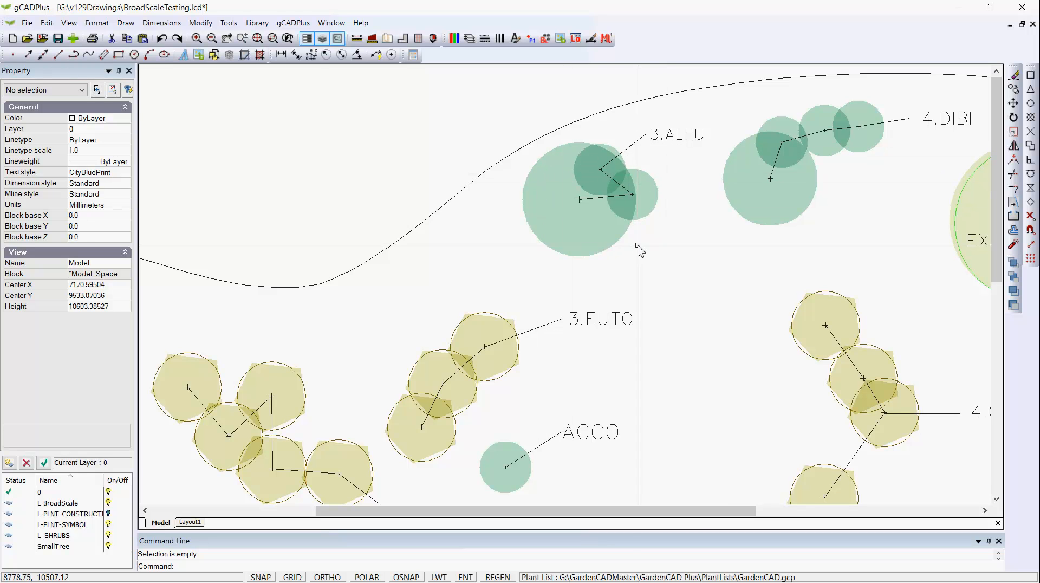
click(257, 25)
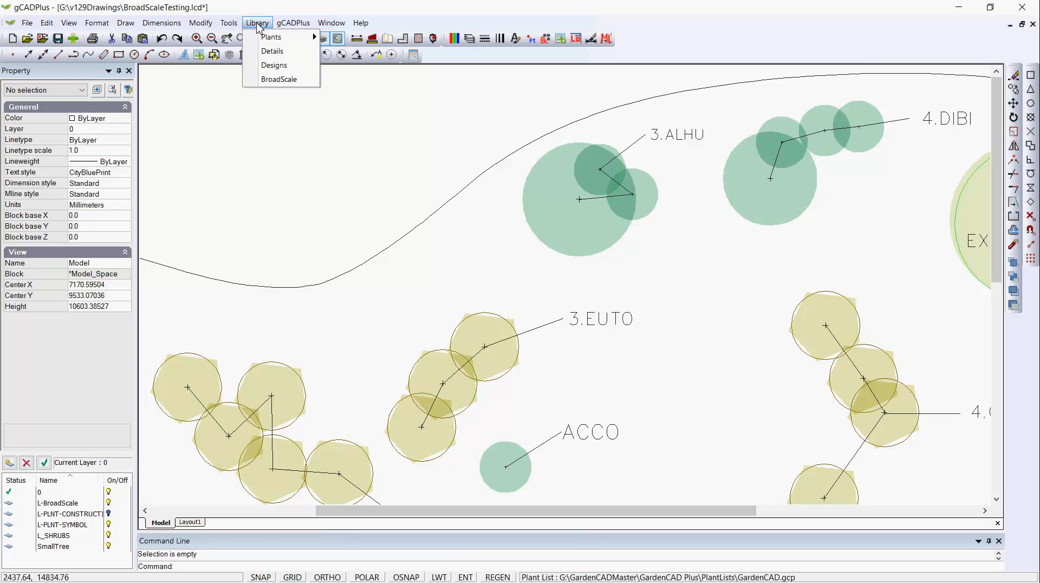
click(280, 79)
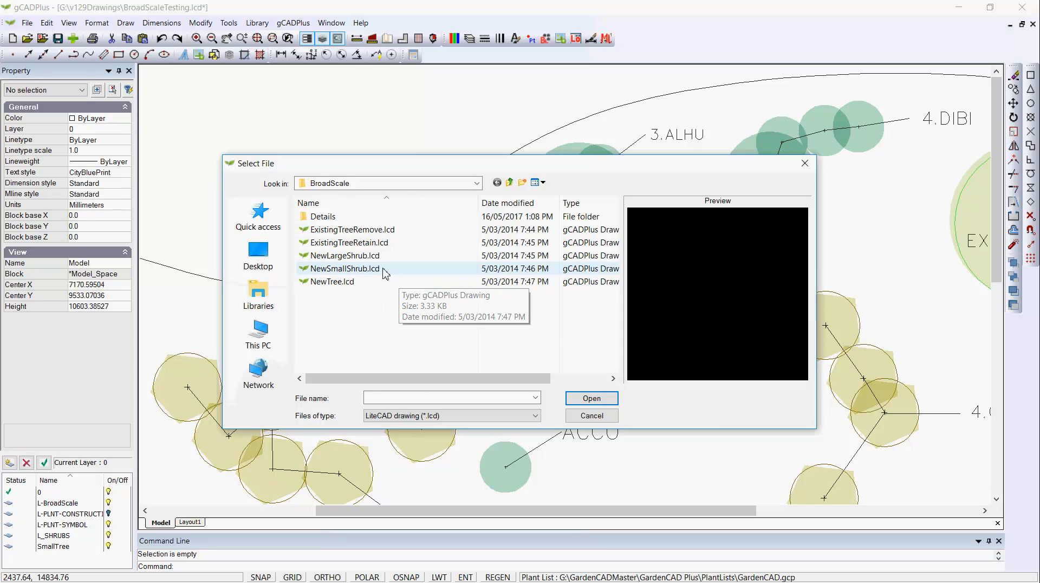
click(364, 258)
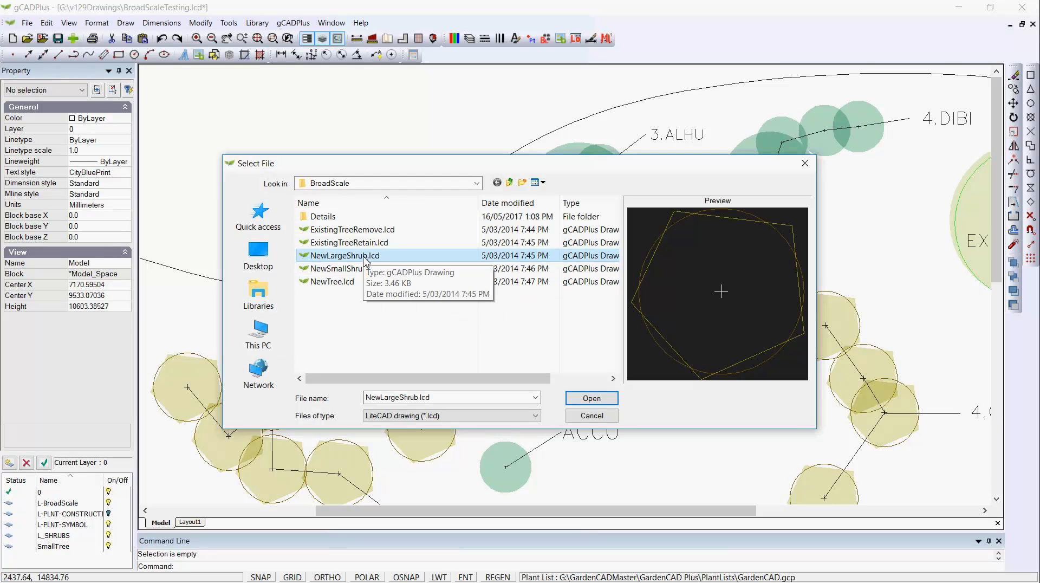
click(590, 400)
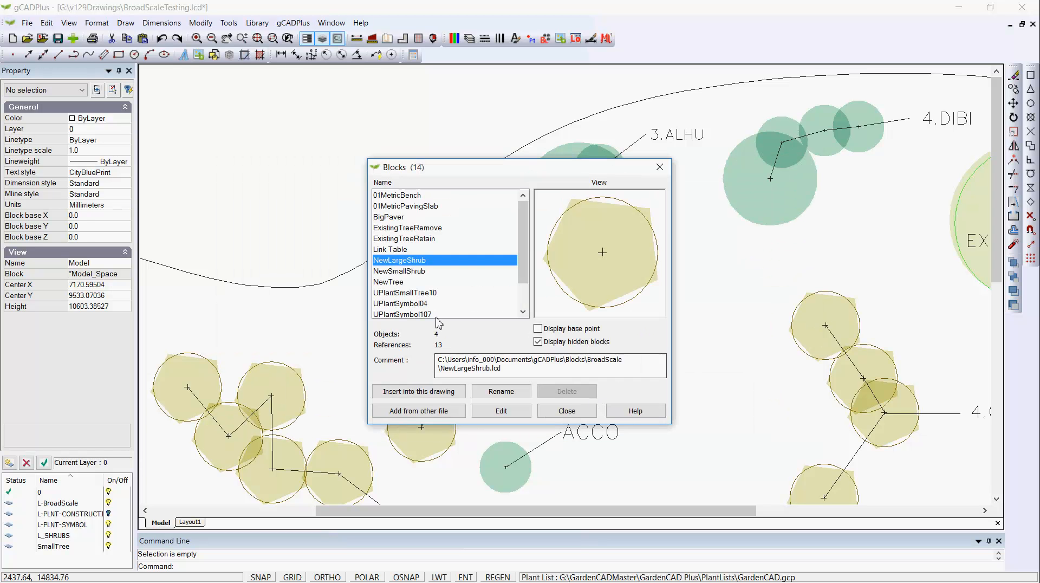
click(436, 392)
click(518, 371)
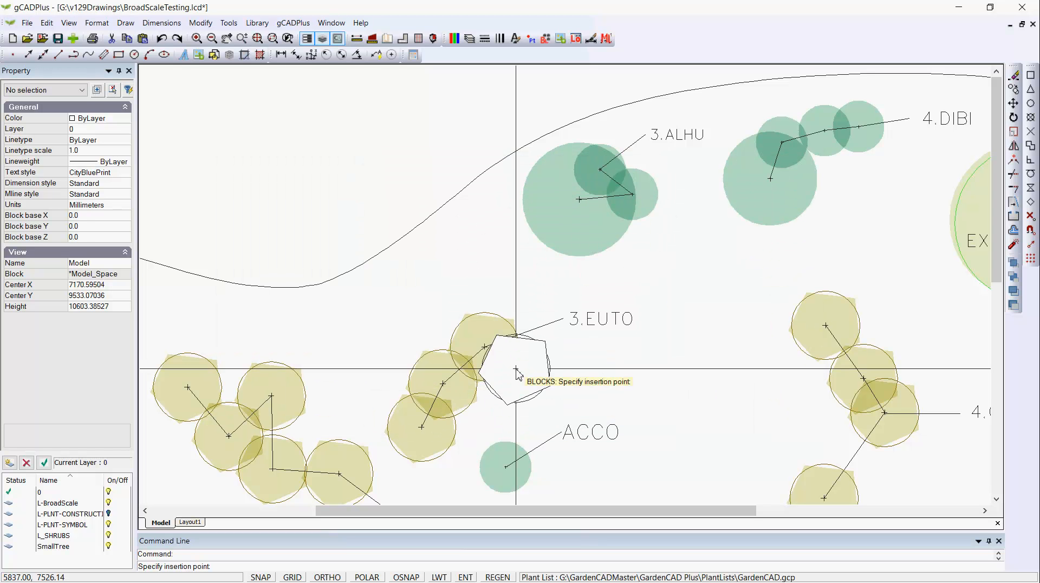
click(678, 285)
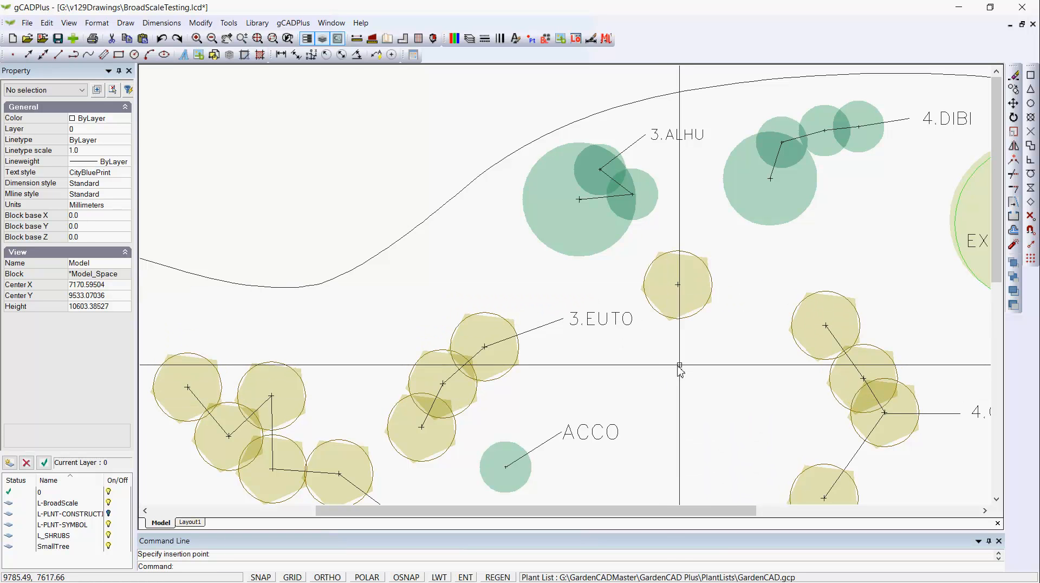
- Copy the new large shrub four times around and below it to form an overlapping cluster of five, and clear the selection
click(677, 284)
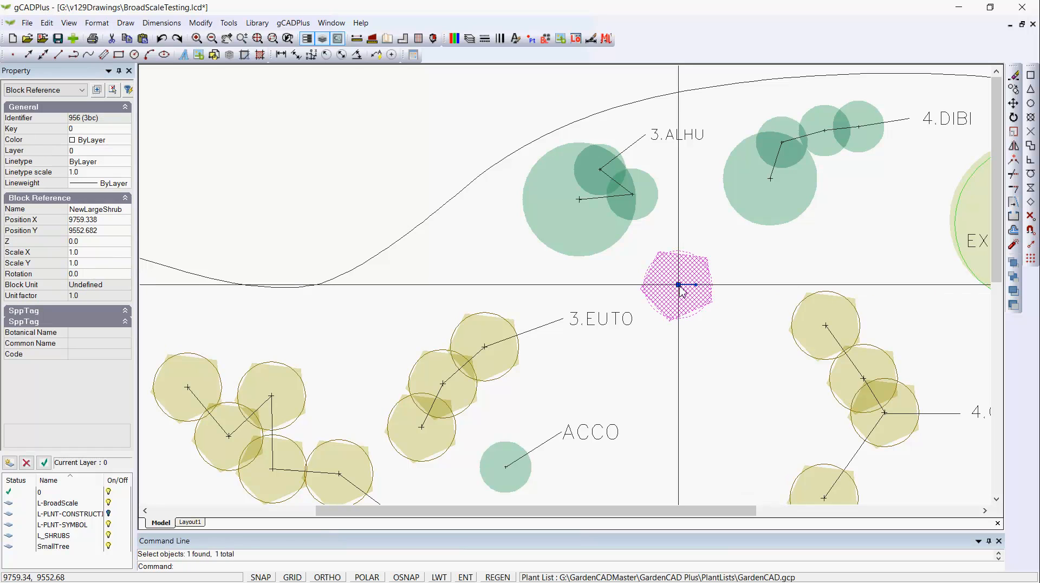
right_click(678, 284)
click(706, 322)
click(678, 285)
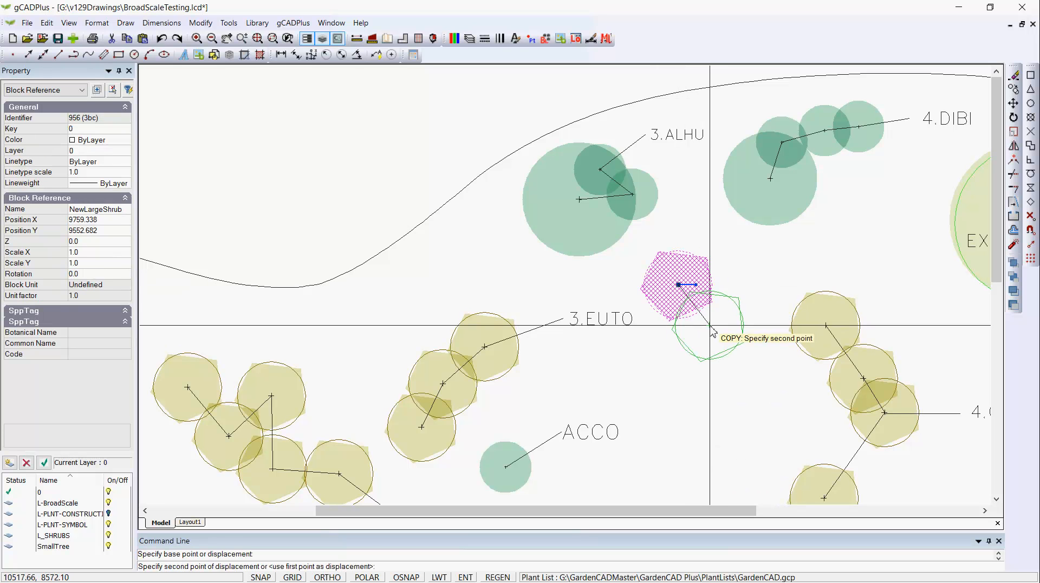
click(743, 290)
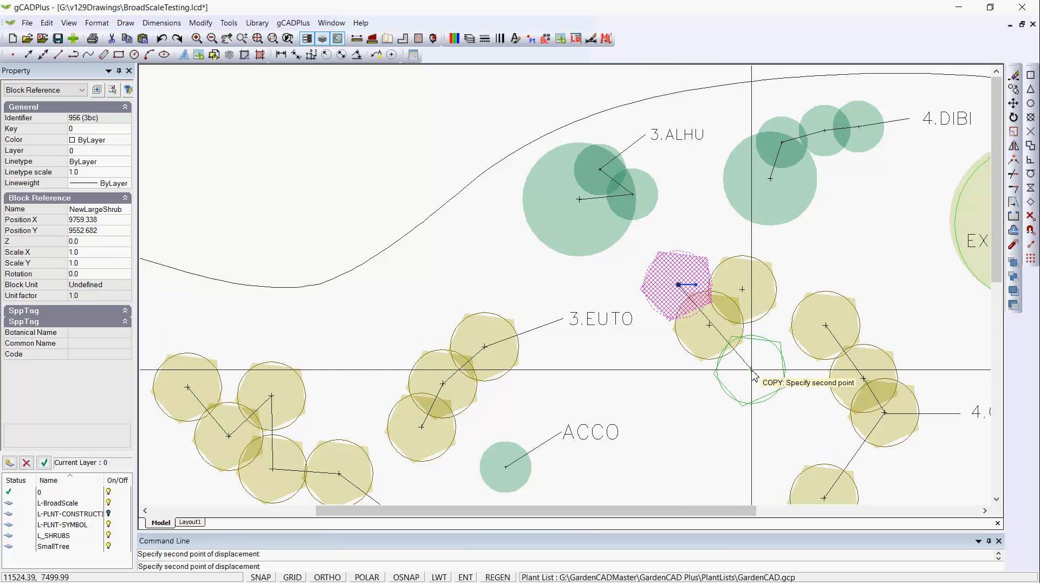
click(750, 368)
click(705, 384)
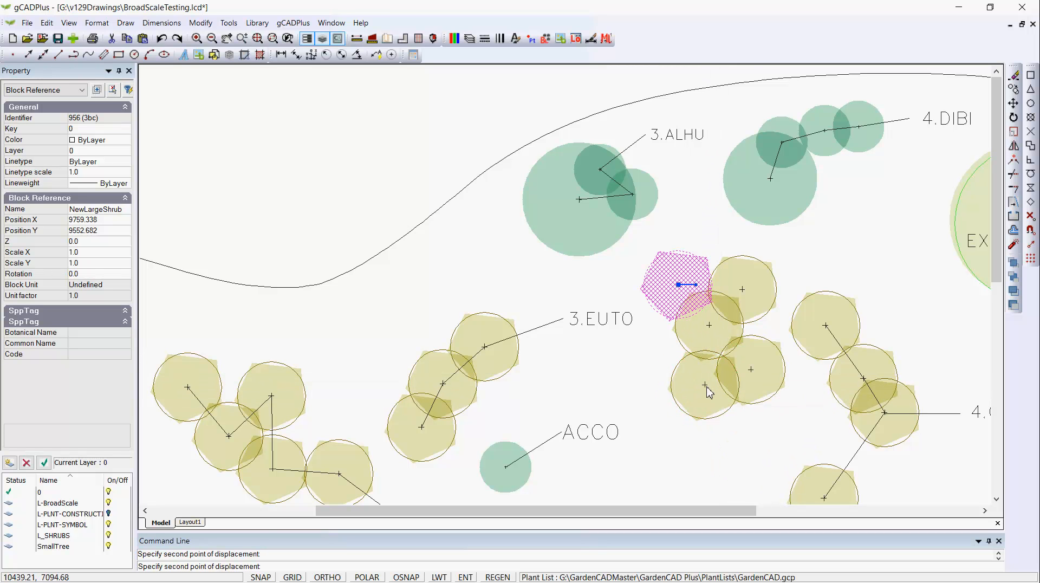
right_click(705, 386)
click(750, 395)
right_click(807, 397)
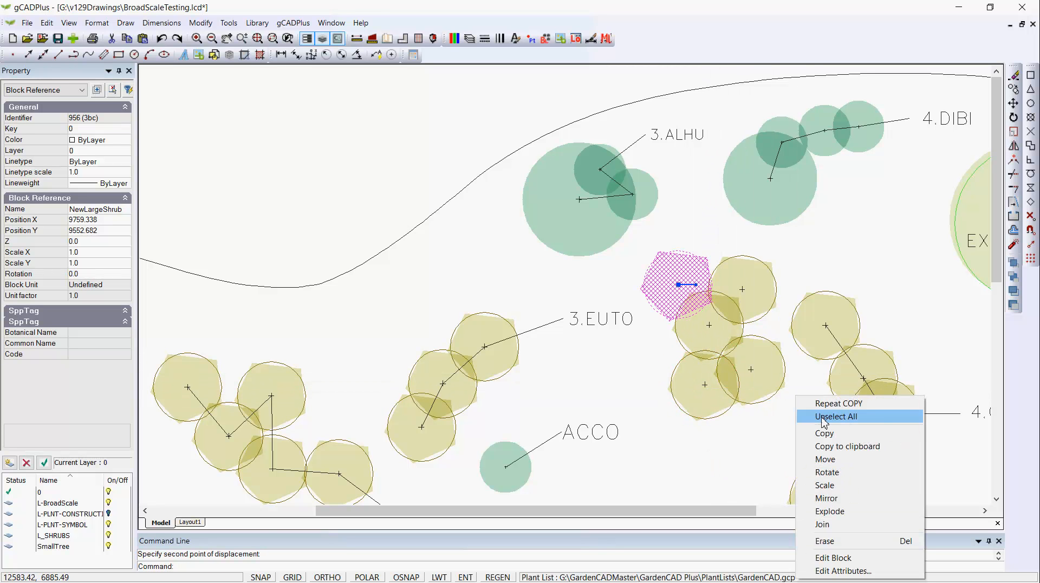
click(829, 414)
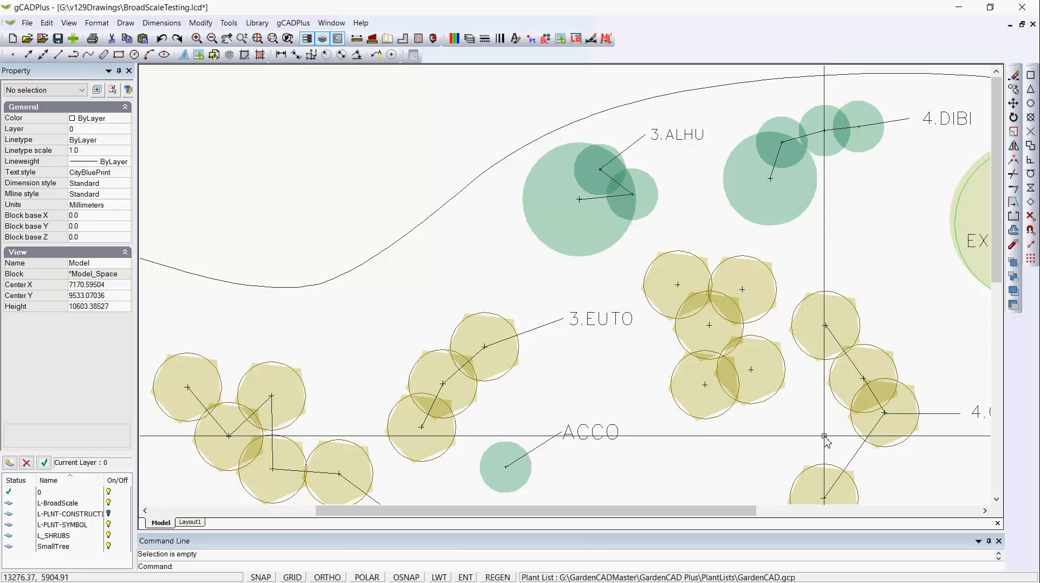
- Start labelling another group of BroadScale symbols, choosing Acacia cognataa 'Limelight' as the species
scroll(722, 360, down, 1)
scroll(853, 433, up, 1)
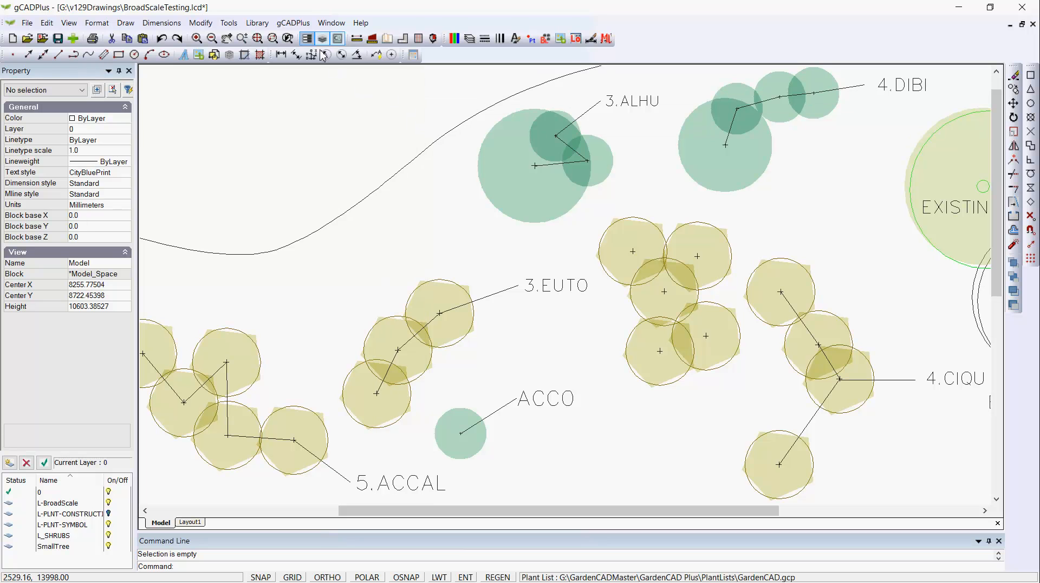
click(295, 24)
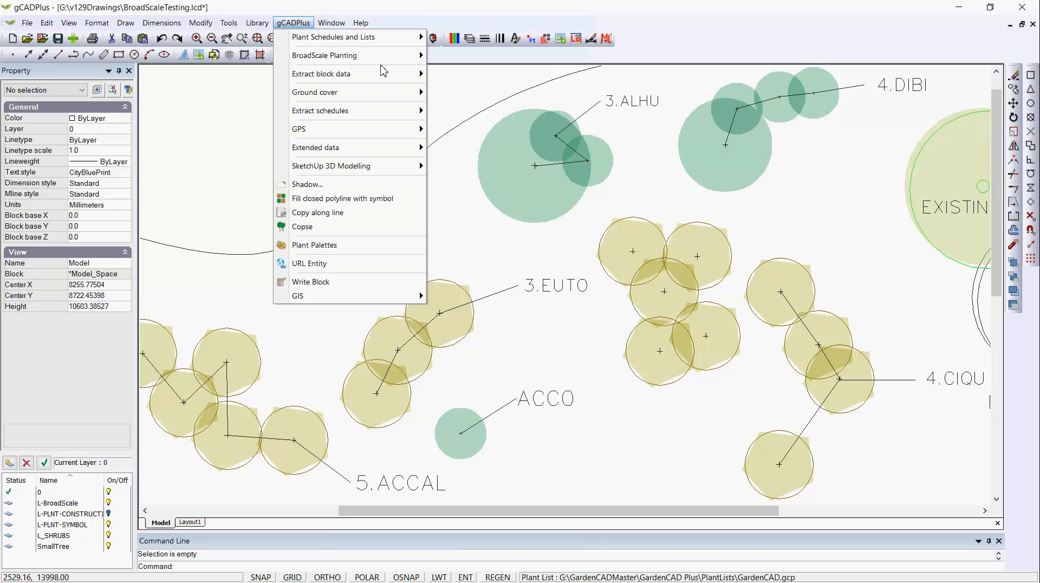
mouse_move(405, 59)
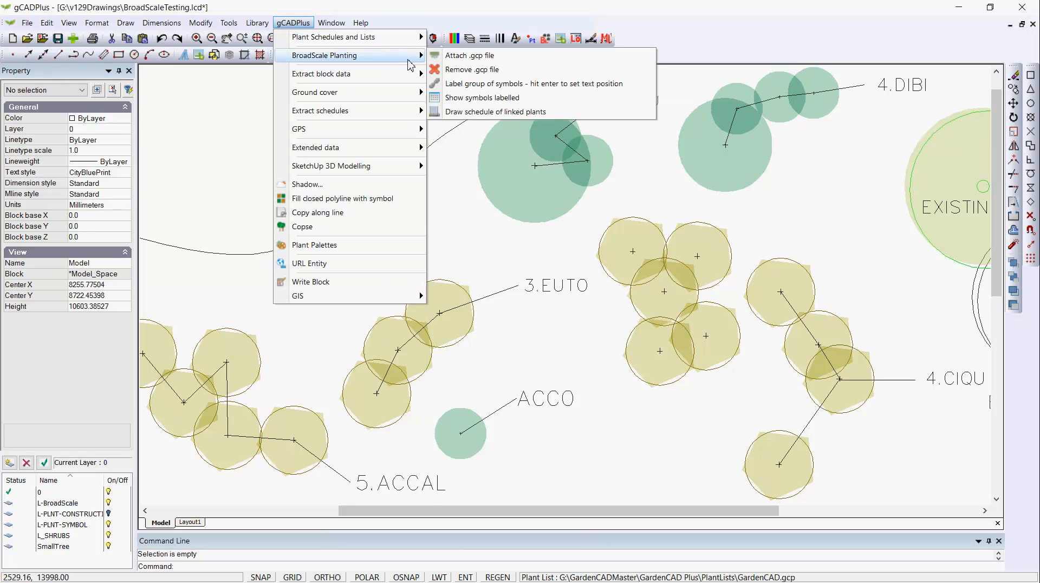
click(493, 96)
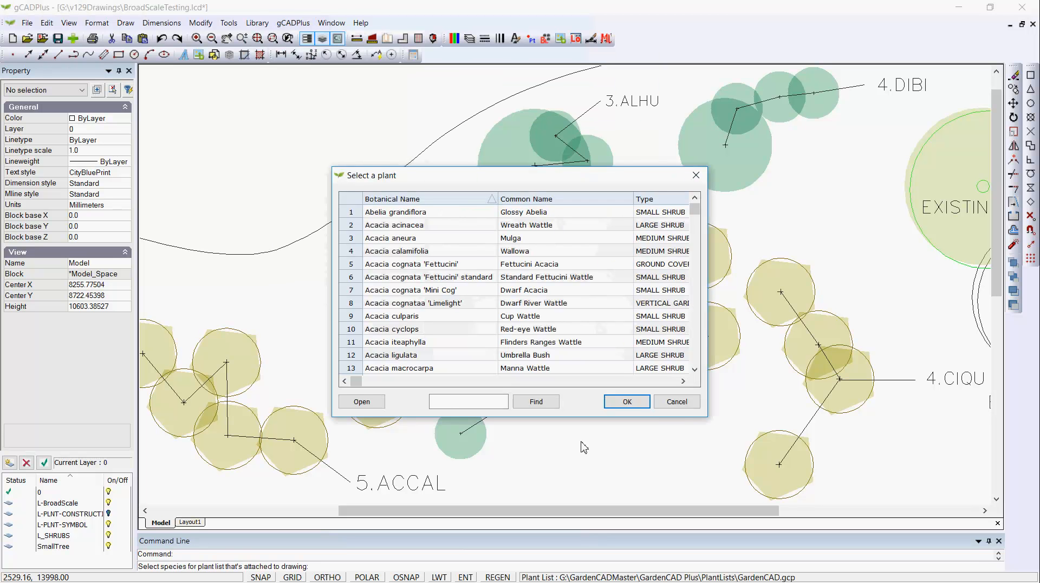
click(355, 305)
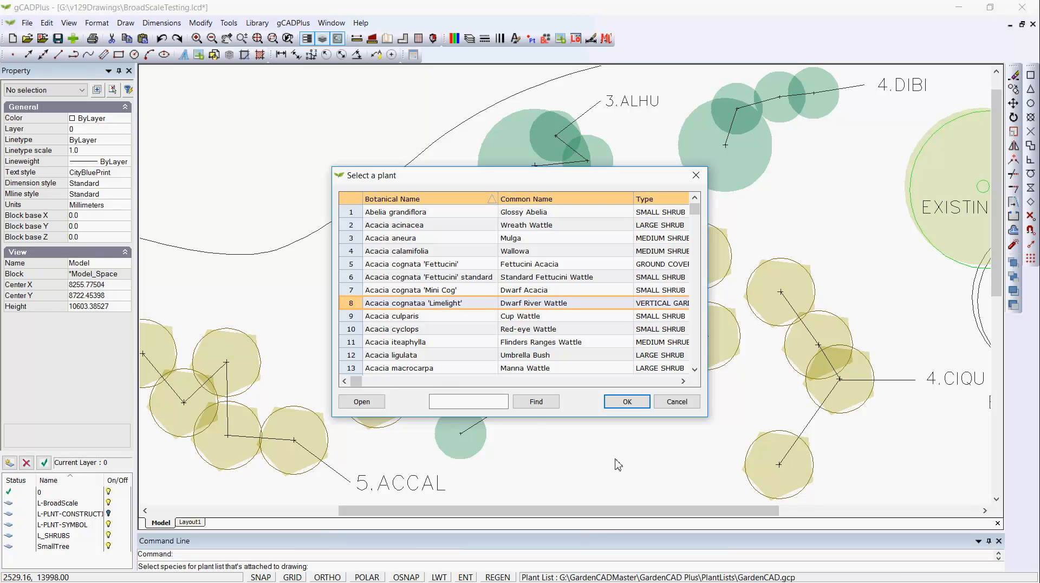
click(626, 403)
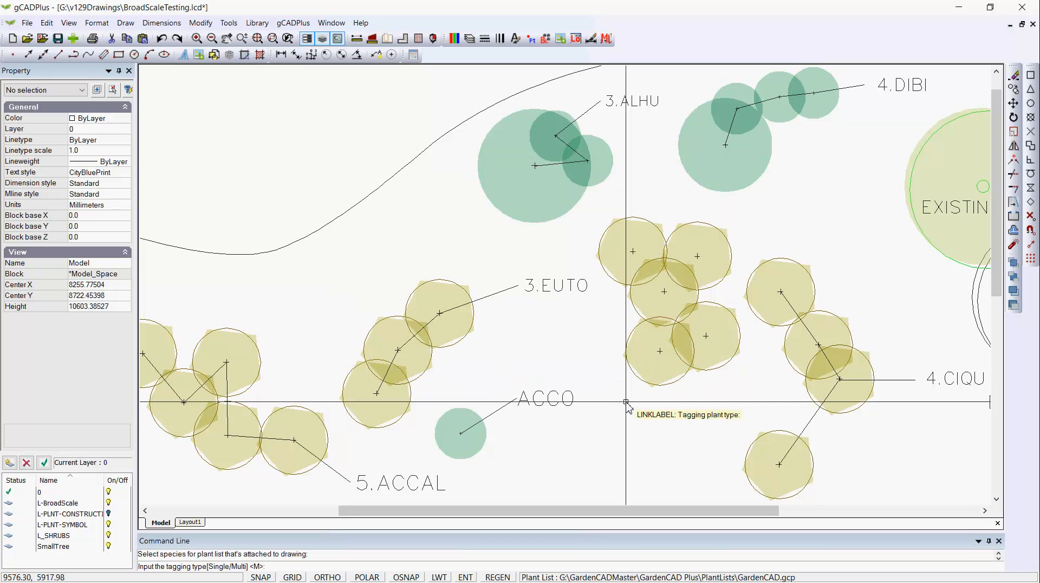
- Link the five new large shrubs below the 3.ALHU group into one group using Multi tagging
key(Return)
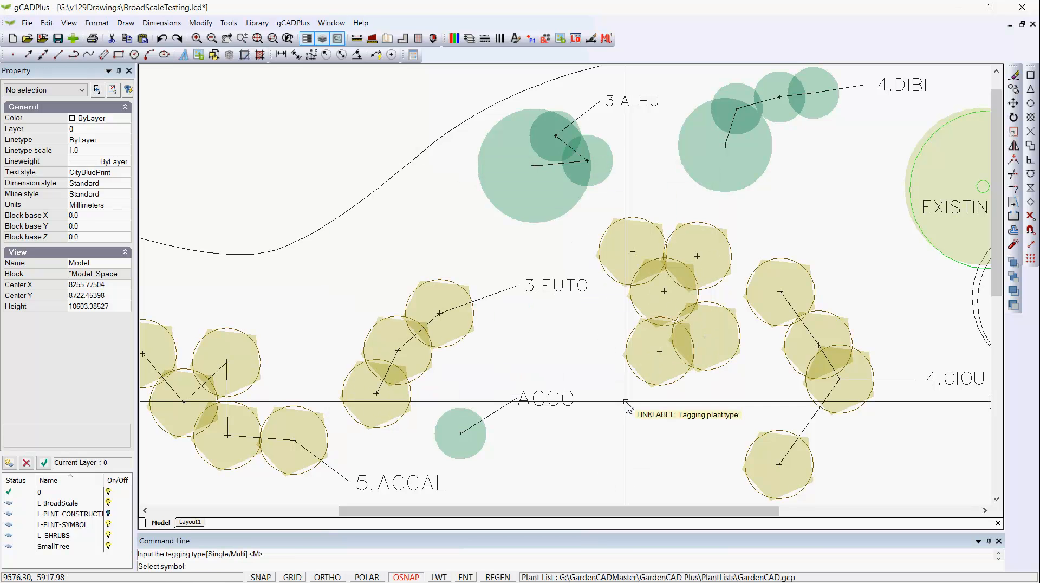
click(650, 228)
click(679, 237)
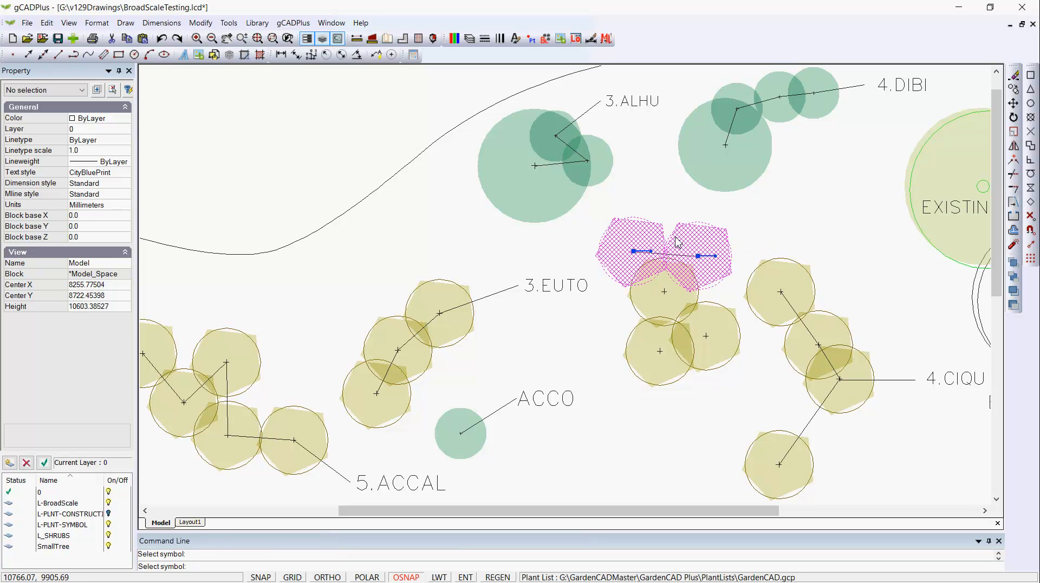
click(644, 303)
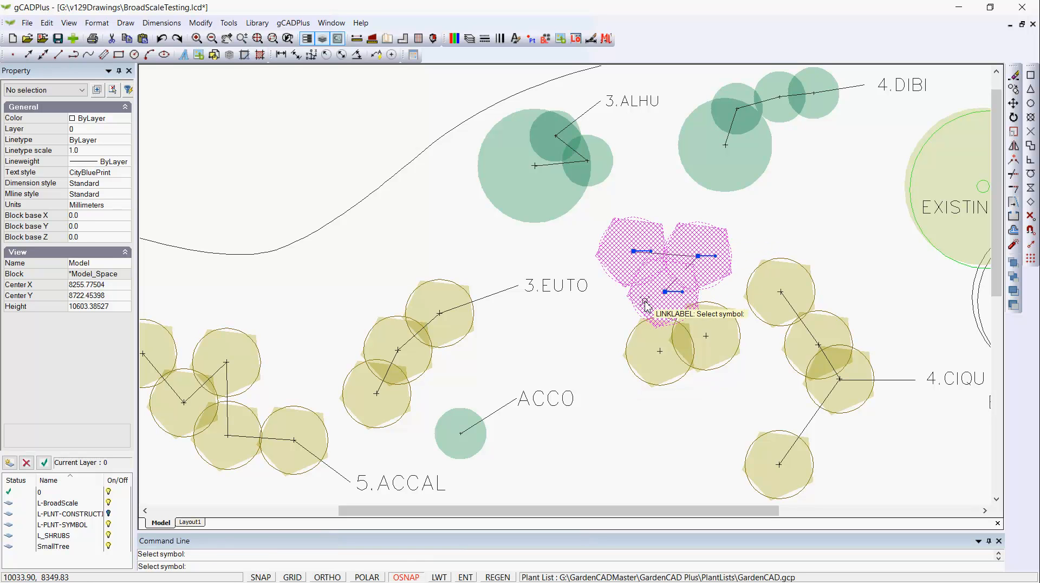
click(659, 353)
click(720, 355)
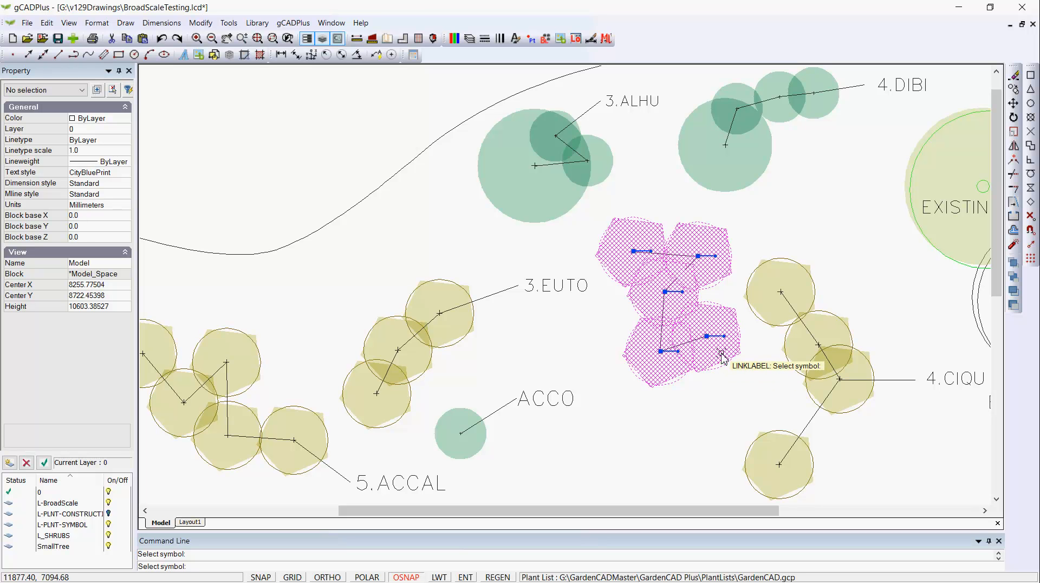
key(Return)
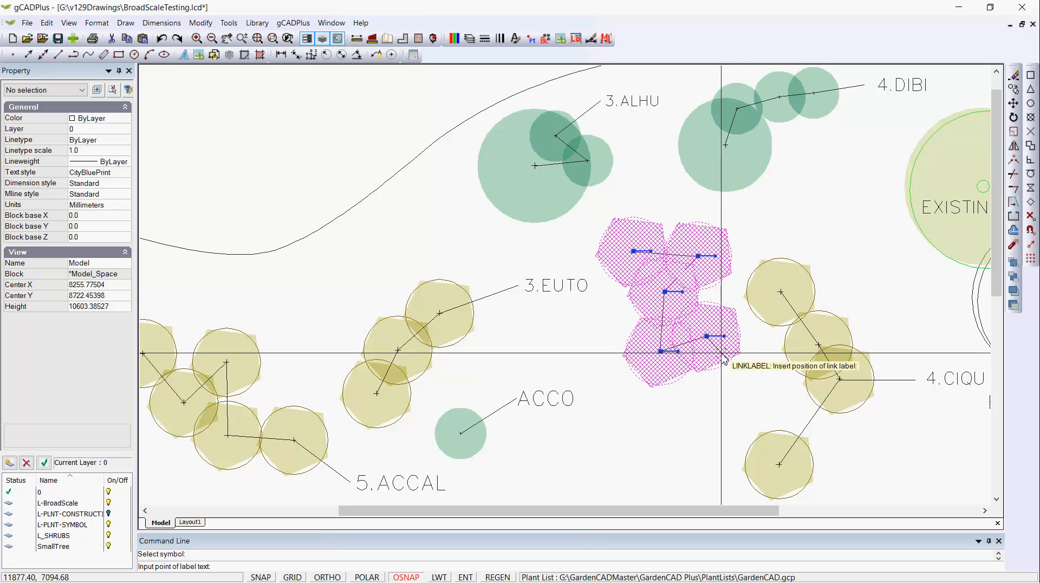
- Place the group's label just below its lower-right shrub at height 250, and clear the selection
click(730, 394)
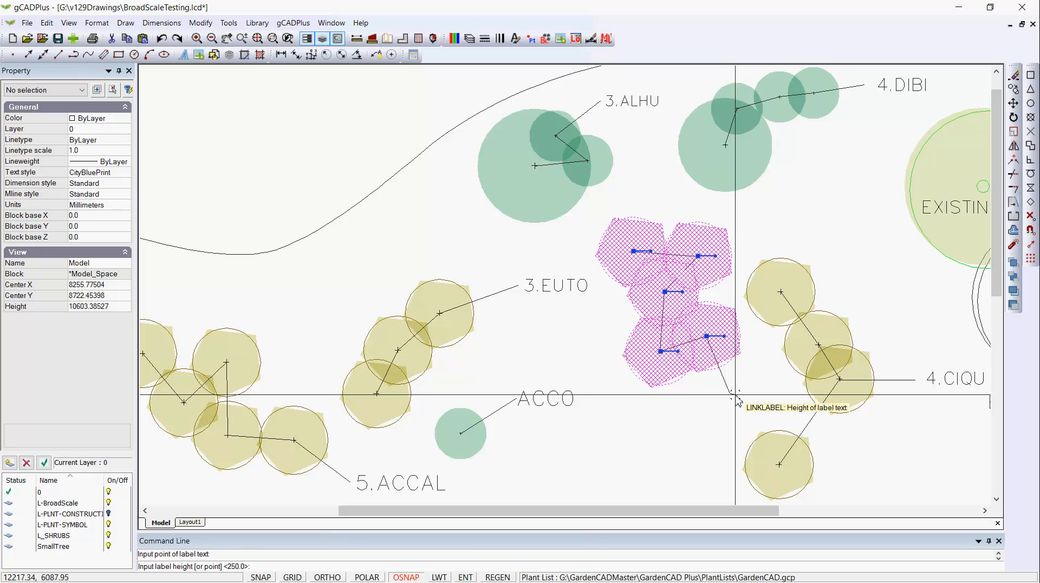
click(737, 399)
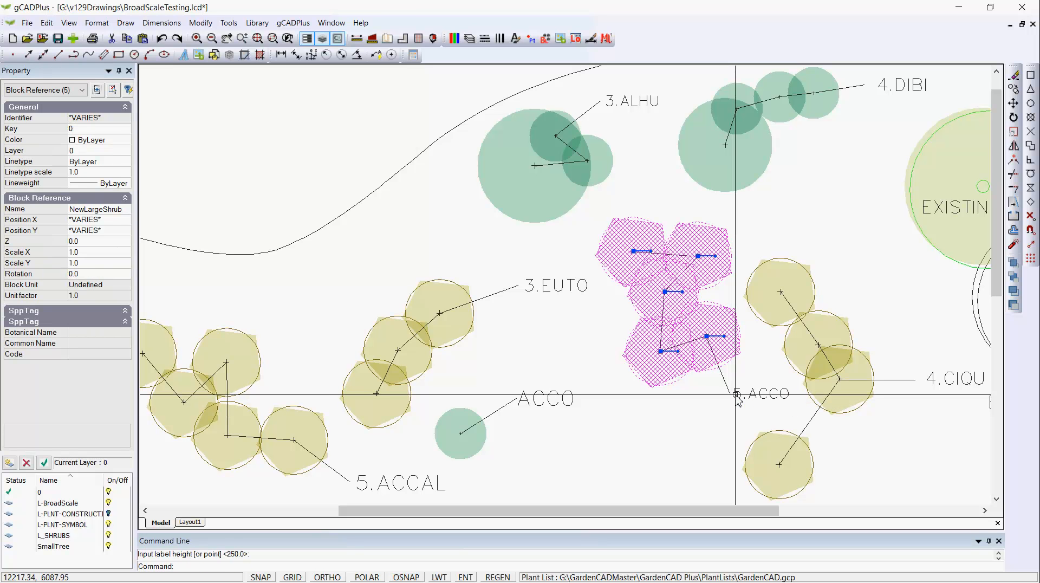
right_click(711, 426)
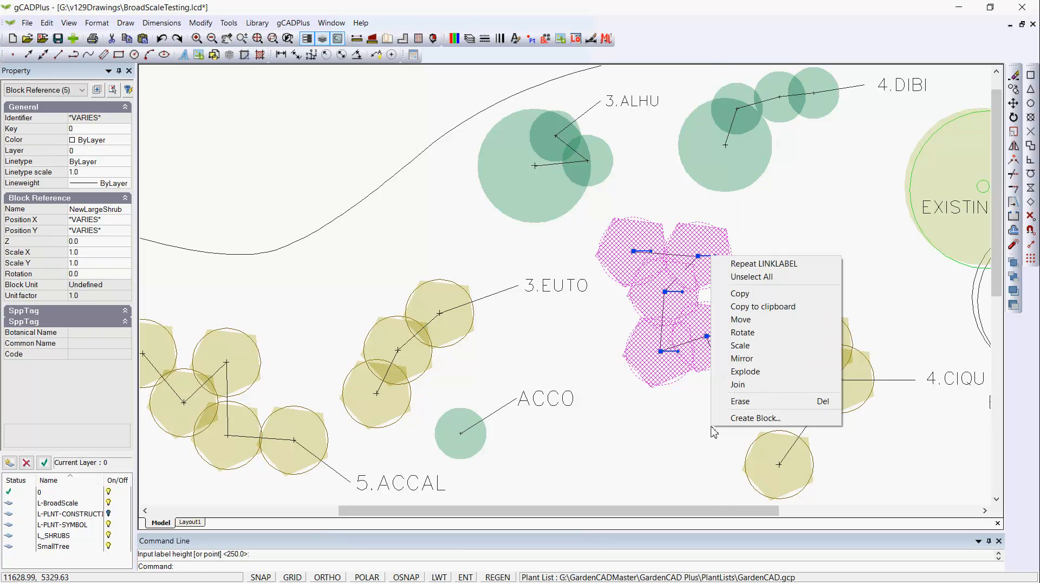
click(766, 277)
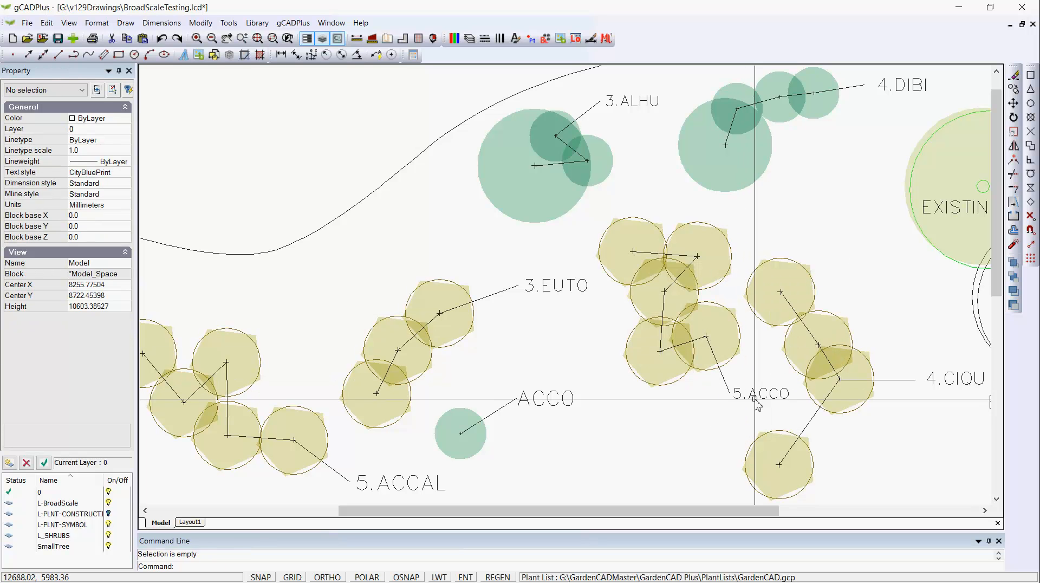
- Draw a BroadScale schedule of linked plants in the empty area above the left part of the curved bed outline
scroll(641, 359, down, 3)
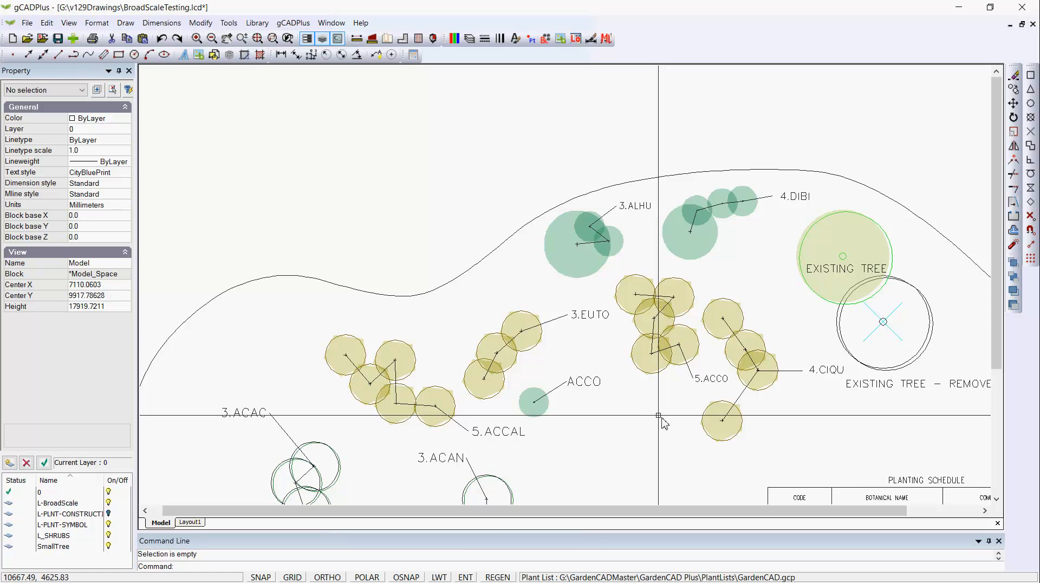
middle_drag(613, 333, 611, 327)
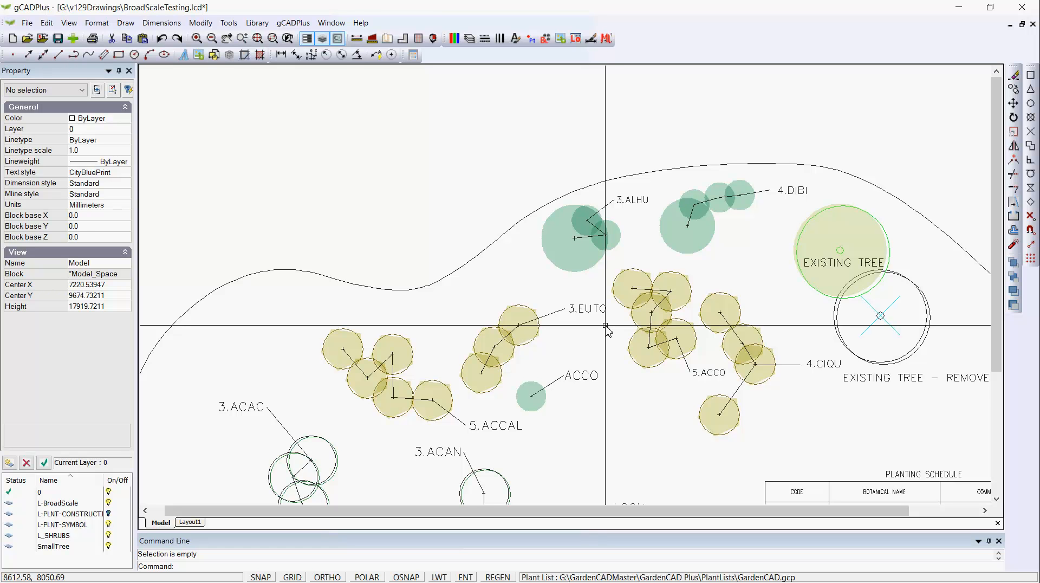
scroll(622, 348, down, 1)
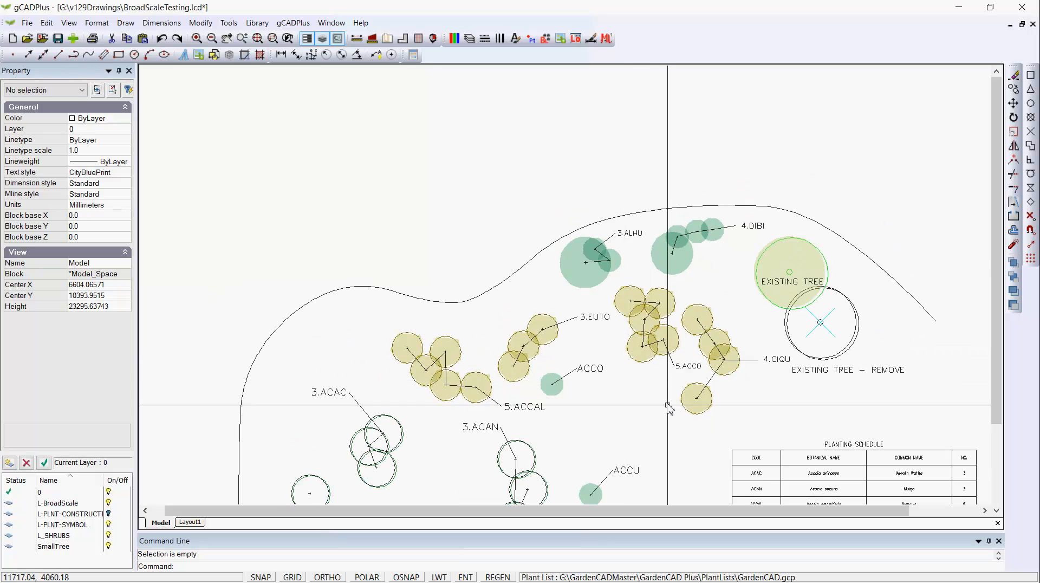
middle_drag(662, 401, 490, 247)
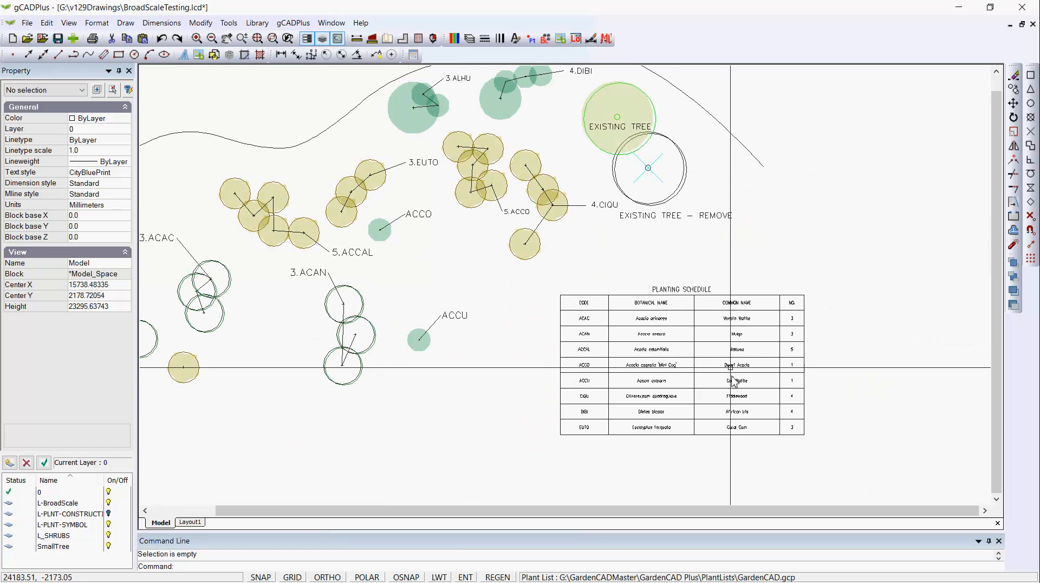
scroll(725, 325, up, 1)
scroll(694, 347, down, 1)
scroll(694, 347, down, 2)
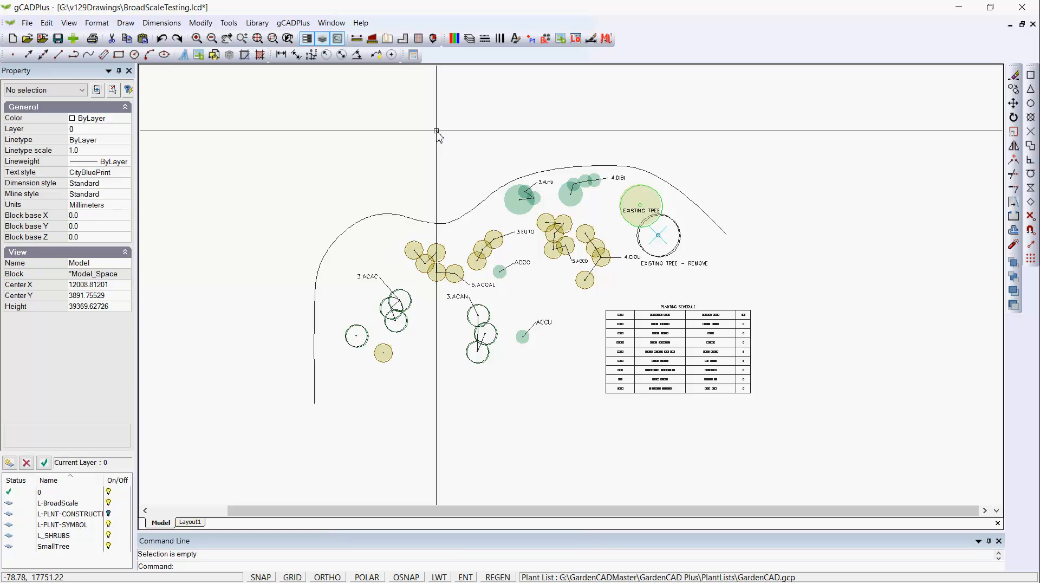
click(311, 24)
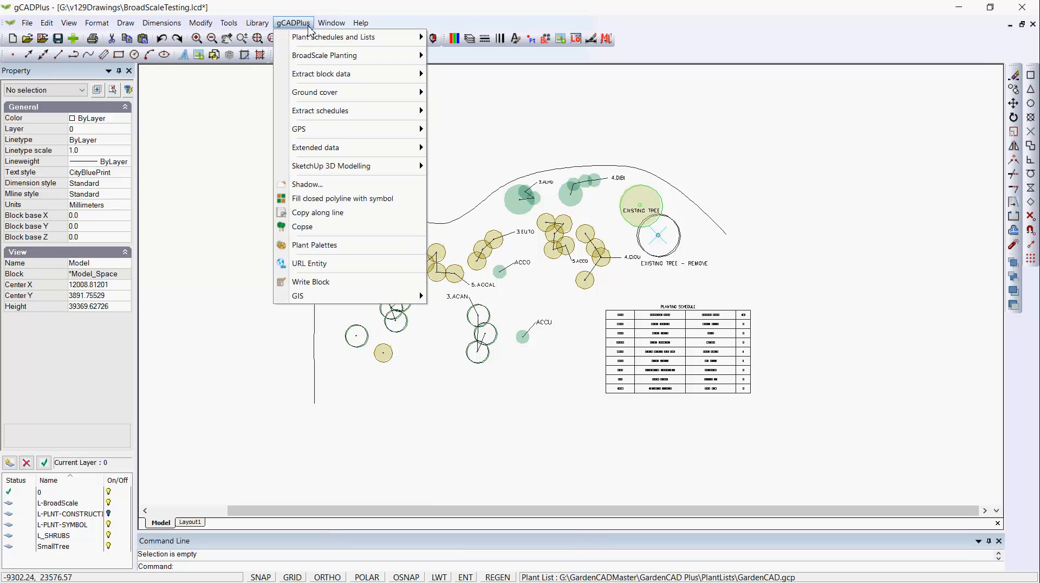
mouse_move(358, 79)
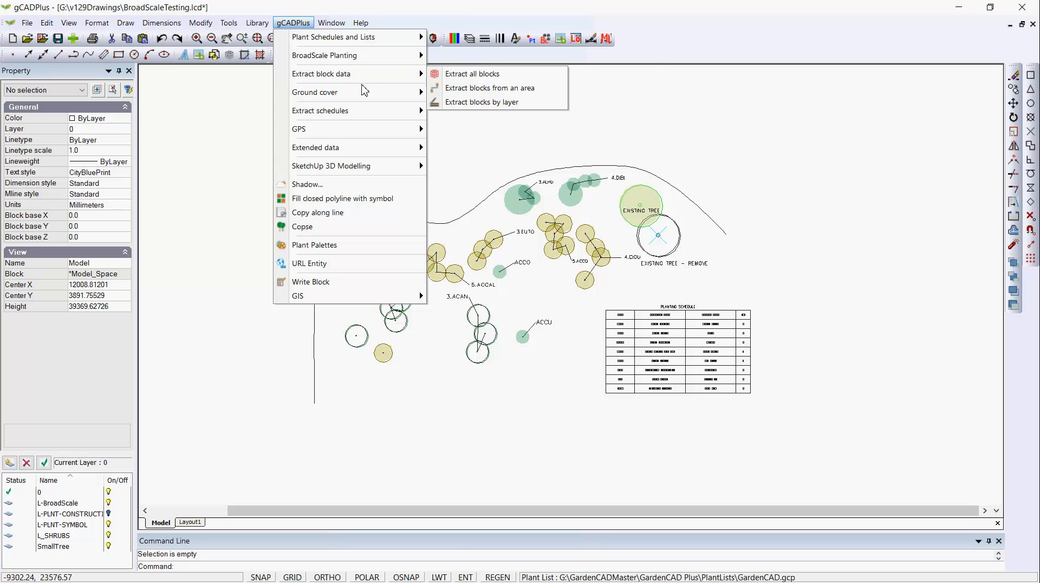
mouse_move(410, 63)
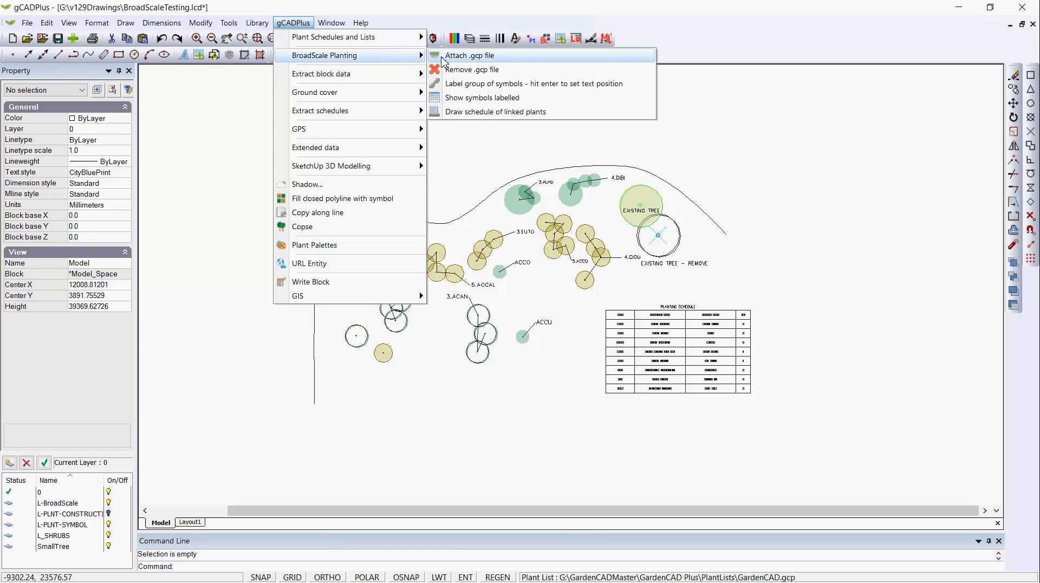
click(508, 112)
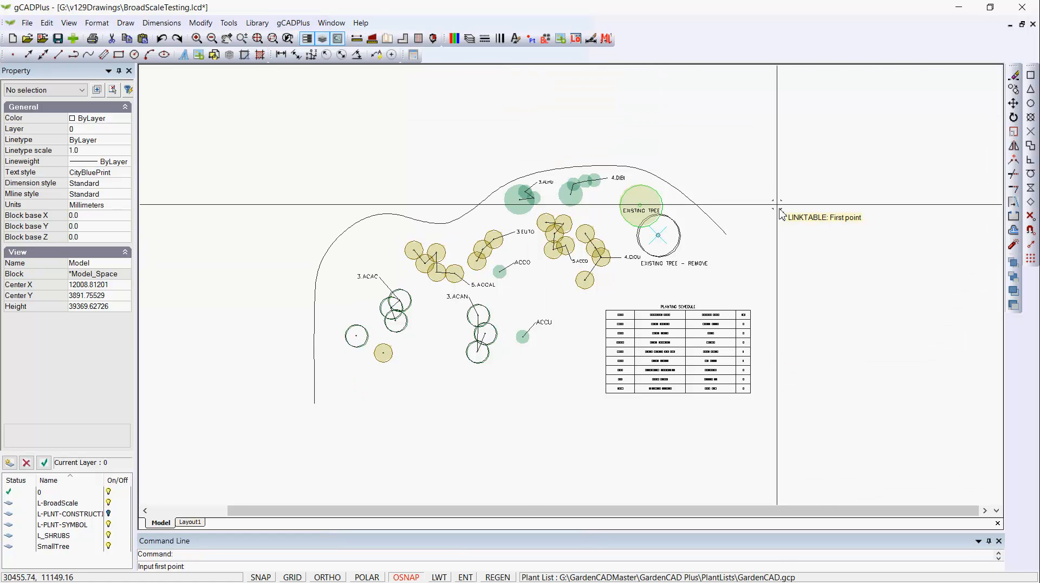
click(276, 82)
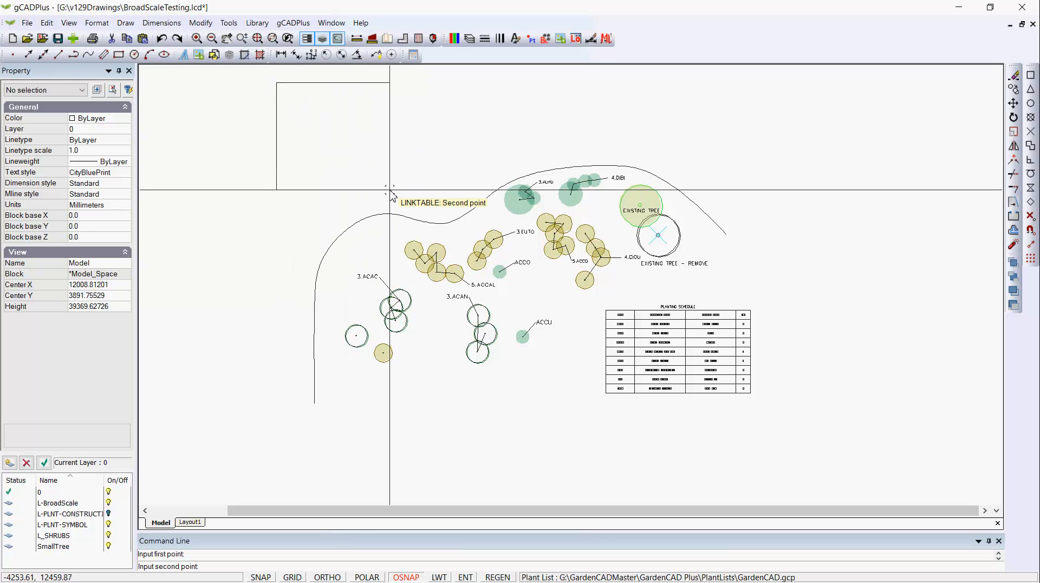
click(412, 178)
- Examine the new planting schedule's species and quantities, comparing the two ACCO entries with the labelled groups in the plan
scroll(411, 178, up, 5)
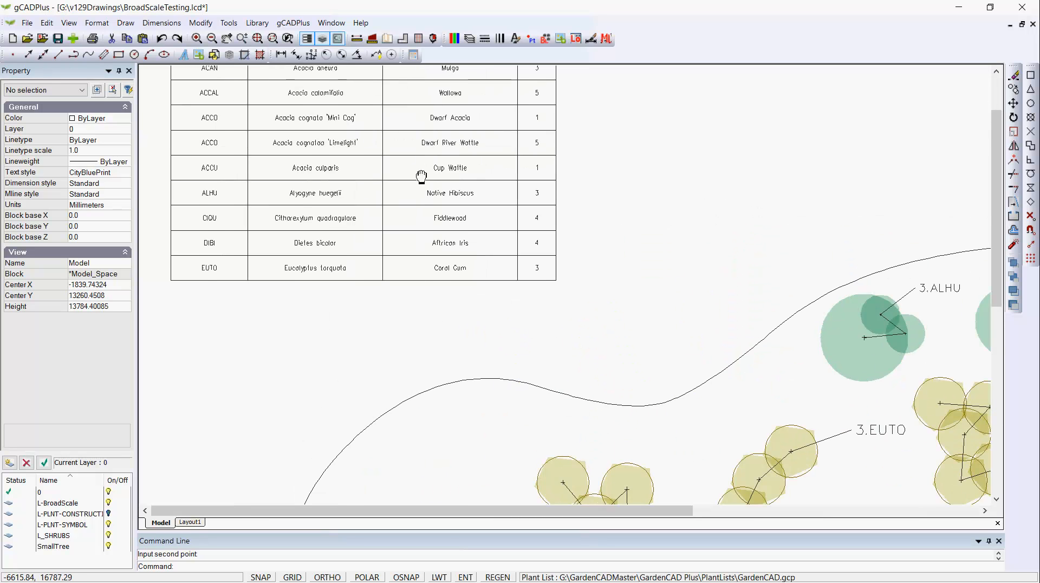
scroll(352, 163, up, 2)
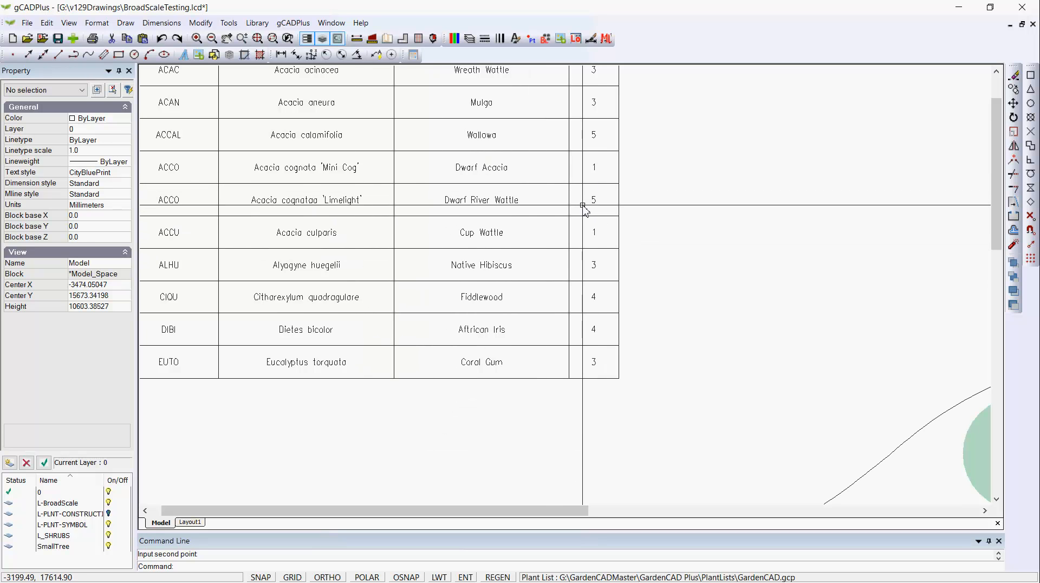
scroll(581, 215, down, 1)
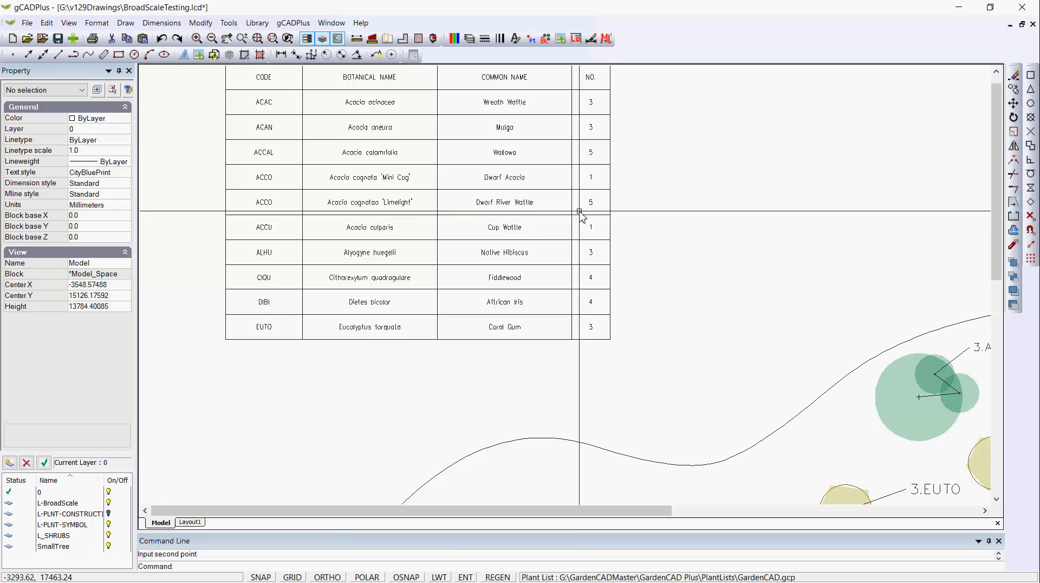
scroll(579, 212, down, 2)
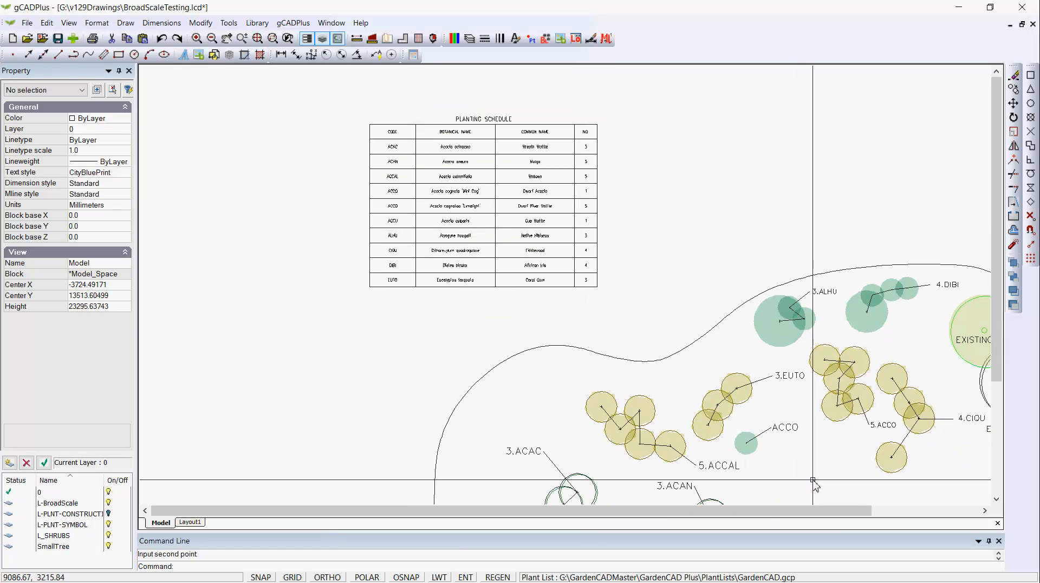
scroll(861, 428, up, 3)
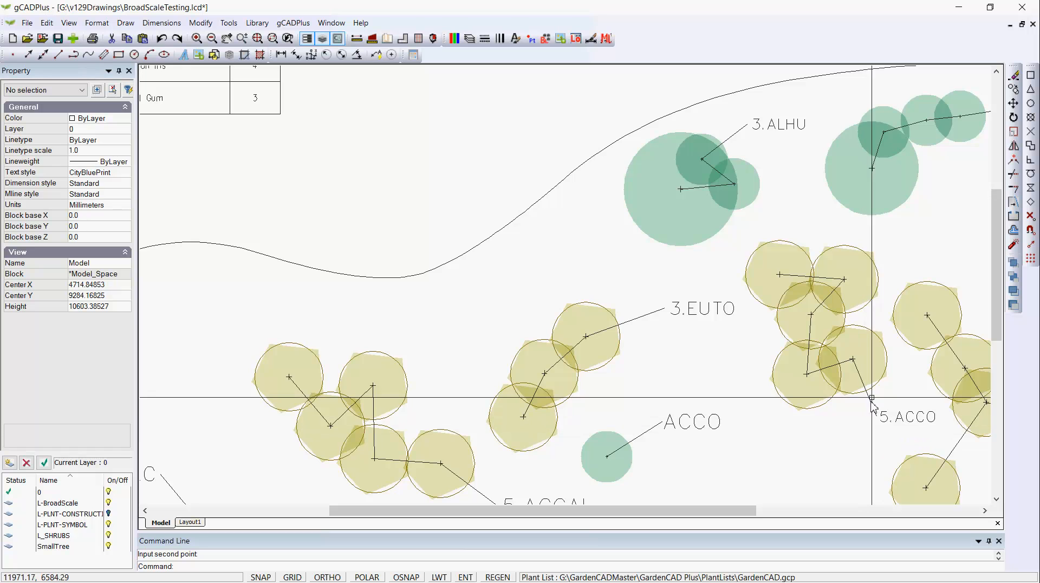
scroll(735, 370, down, 2)
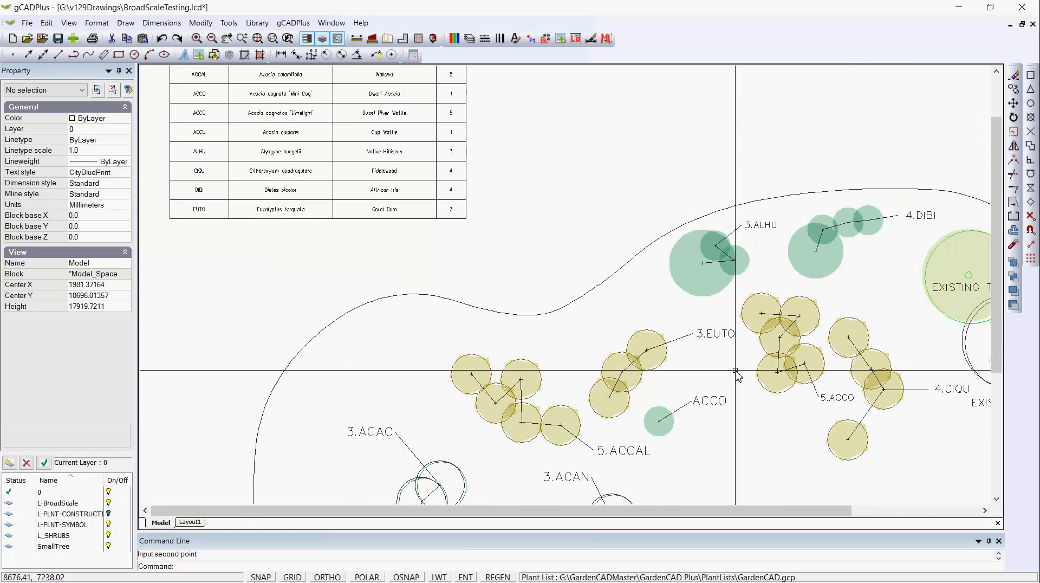
scroll(735, 370, down, 1)
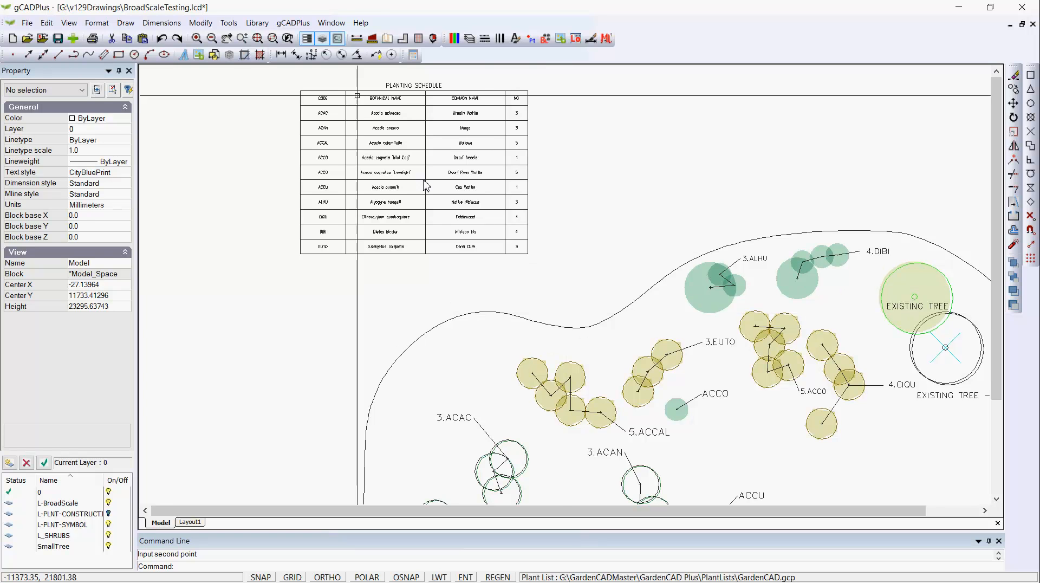
- Review the commands available for plant schedules and lists
click(292, 24)
mouse_move(295, 36)
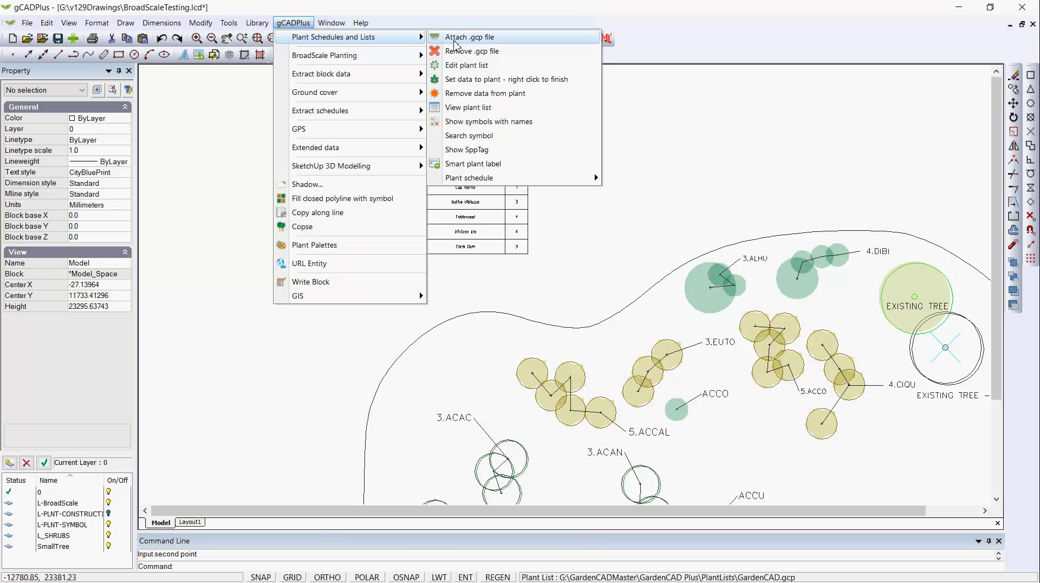